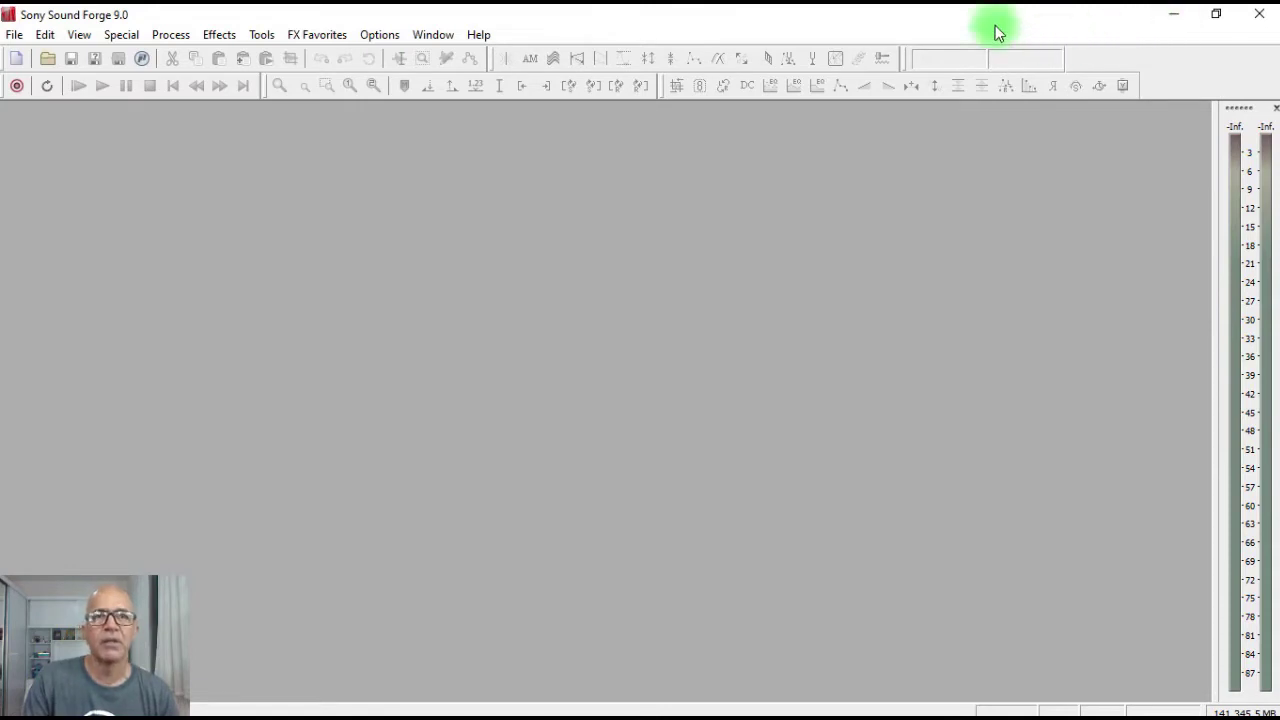
# Step: Browse to the TRILHAS YOUTUBE folder inside the Videos folder to choose an audio file to open
pyautogui.hotkey('ctrl', 'o')
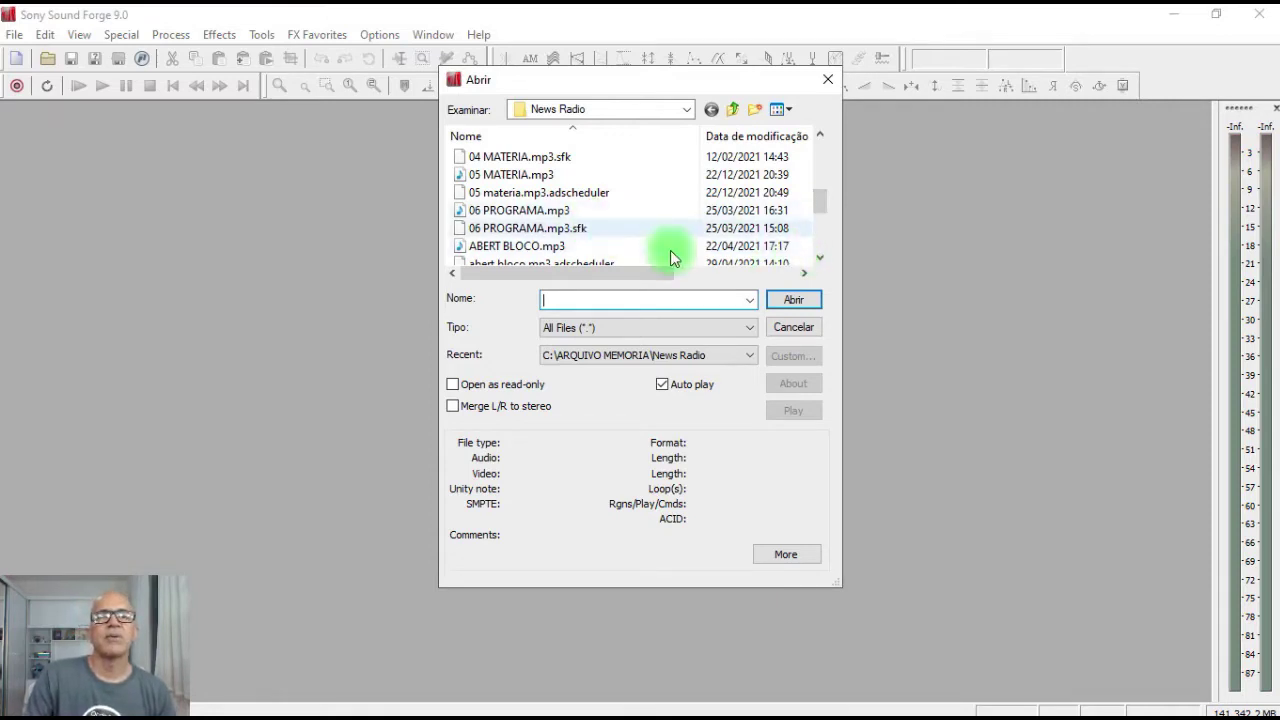
pyautogui.click(822, 239)
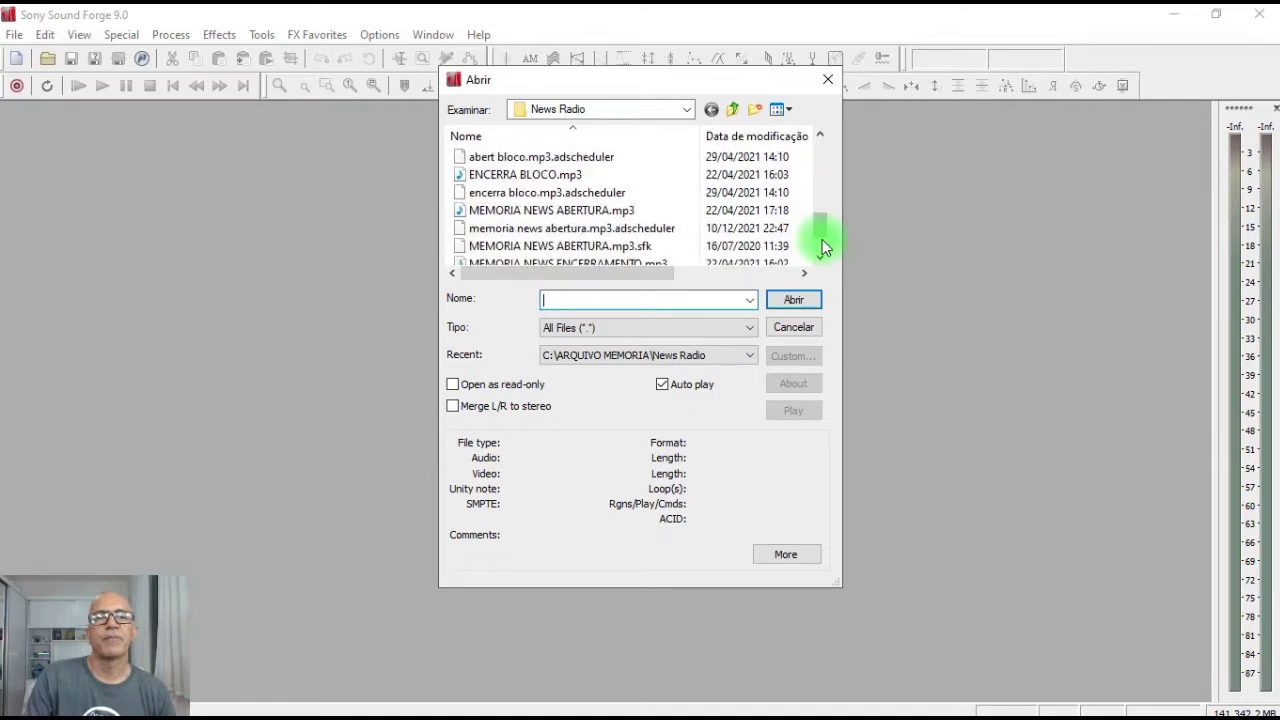
pyautogui.click(686, 111)
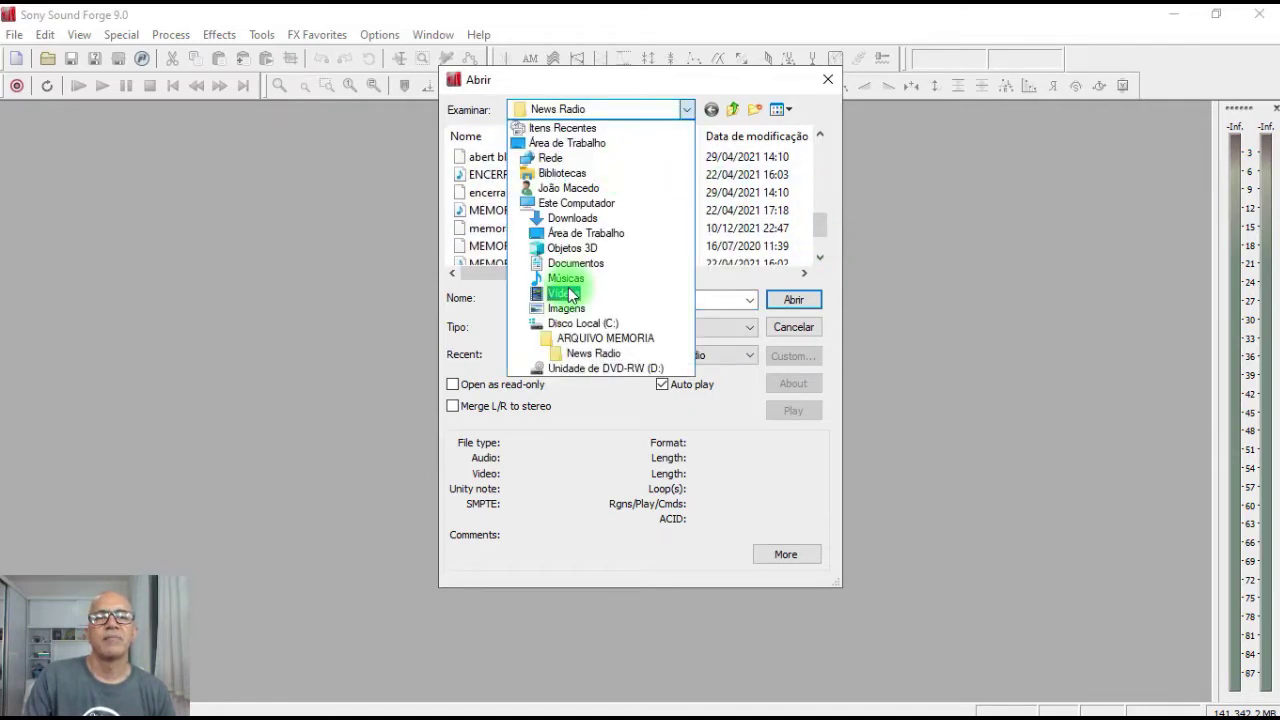
pyautogui.click(564, 294)
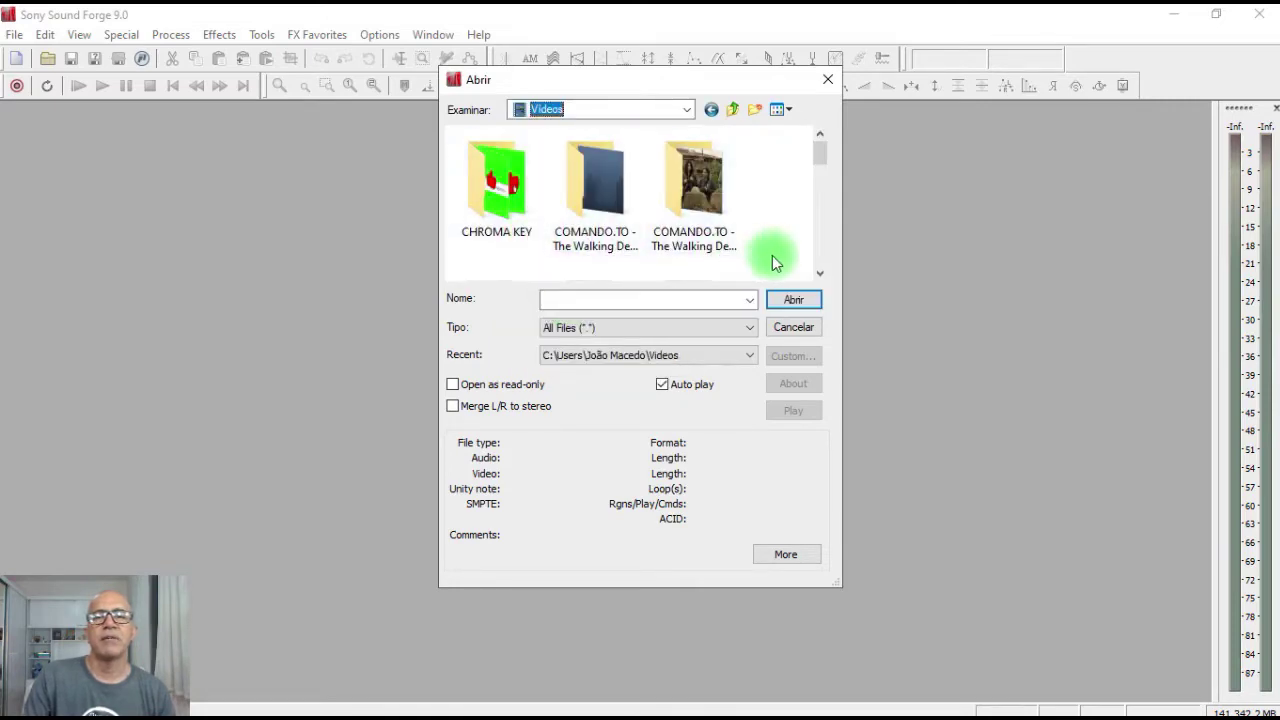
pyautogui.scroll(-3, 821, 252)
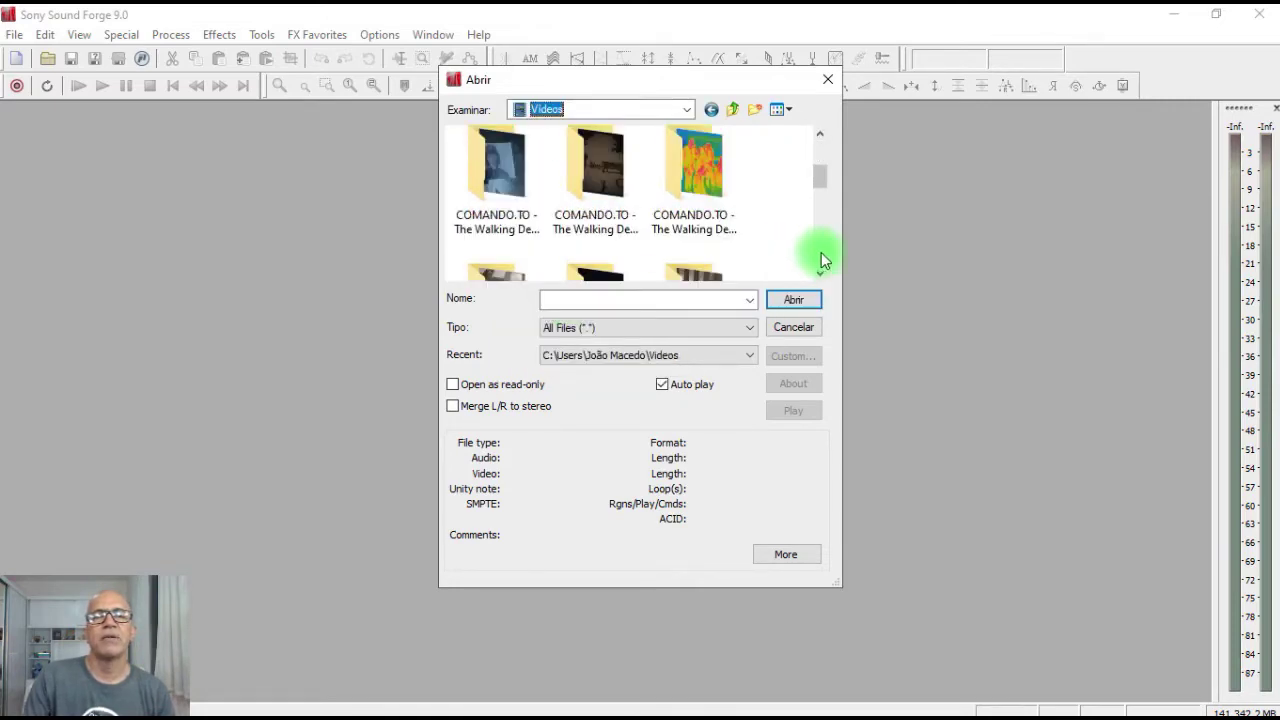
pyautogui.scroll(-3, 821, 252)
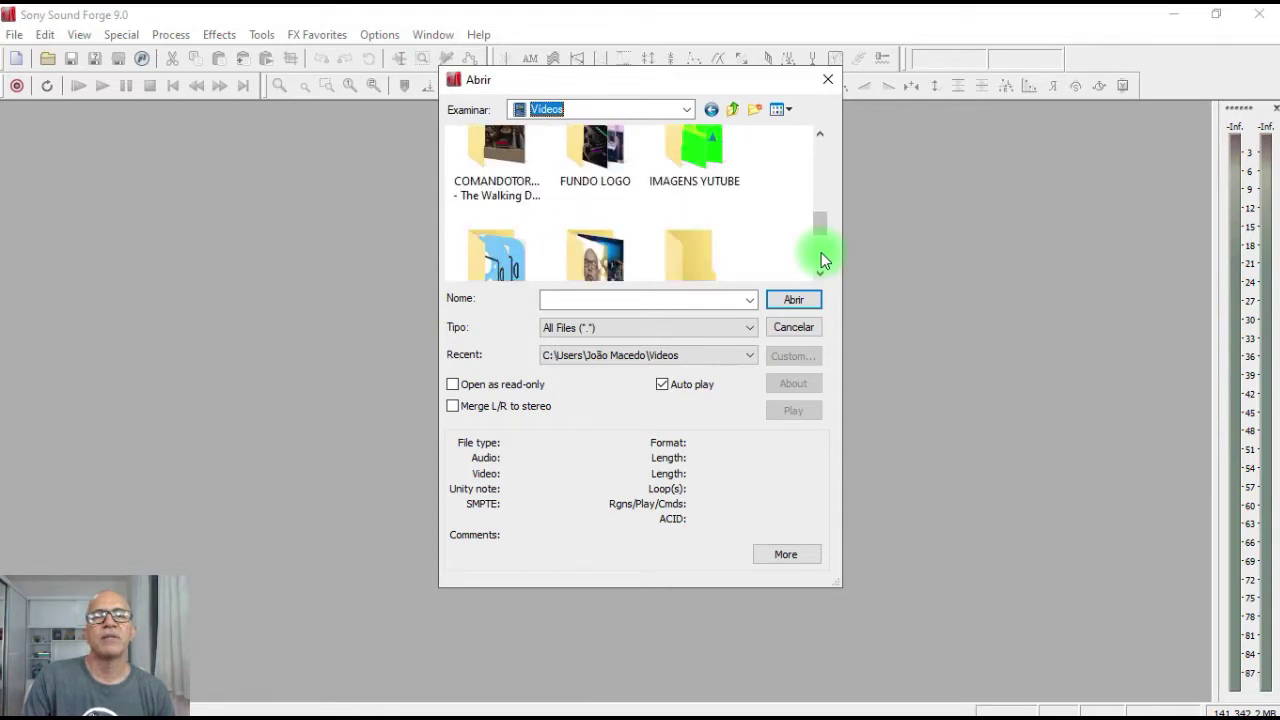
pyautogui.scroll(-3, 821, 258)
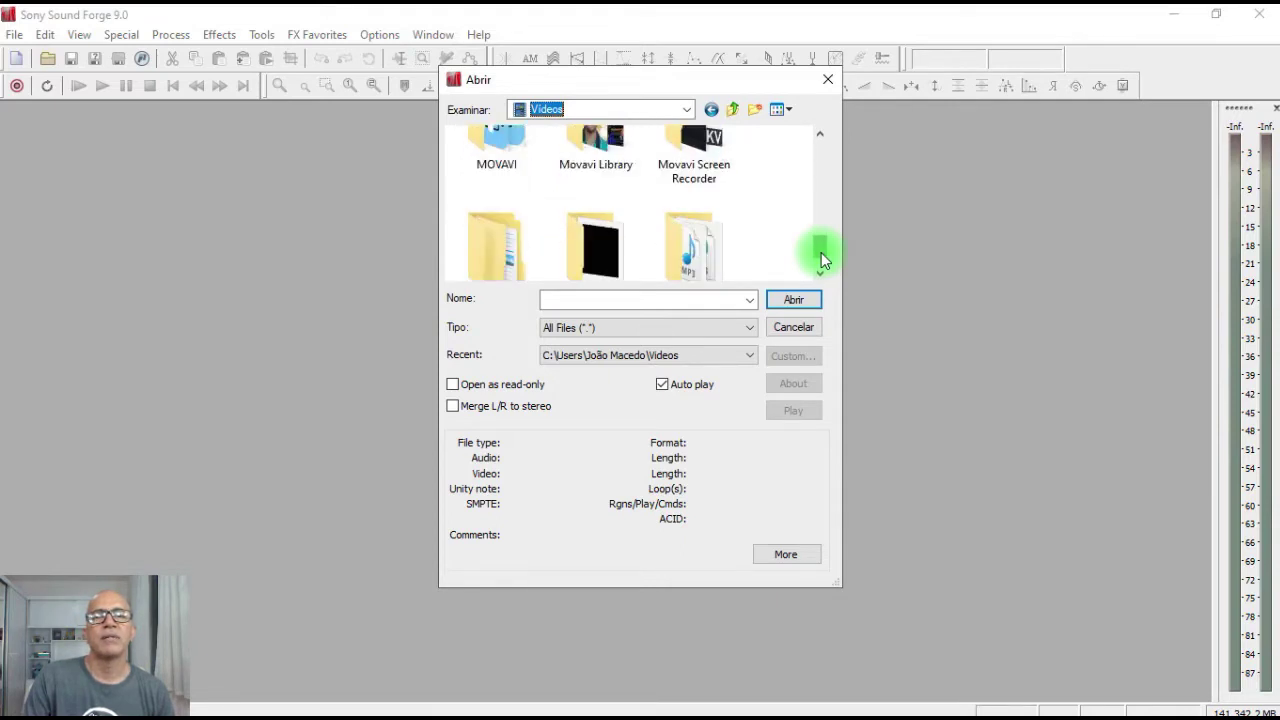
pyautogui.click(825, 270)
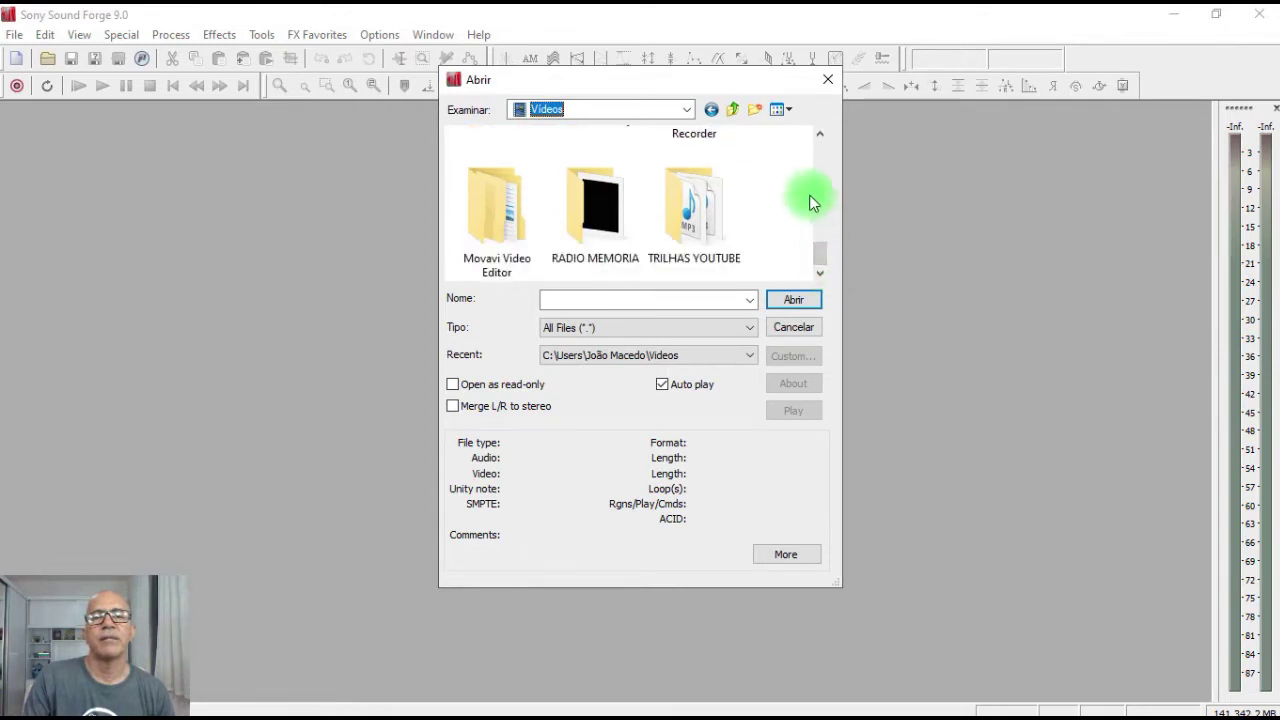
pyautogui.doubleClick(729, 209)
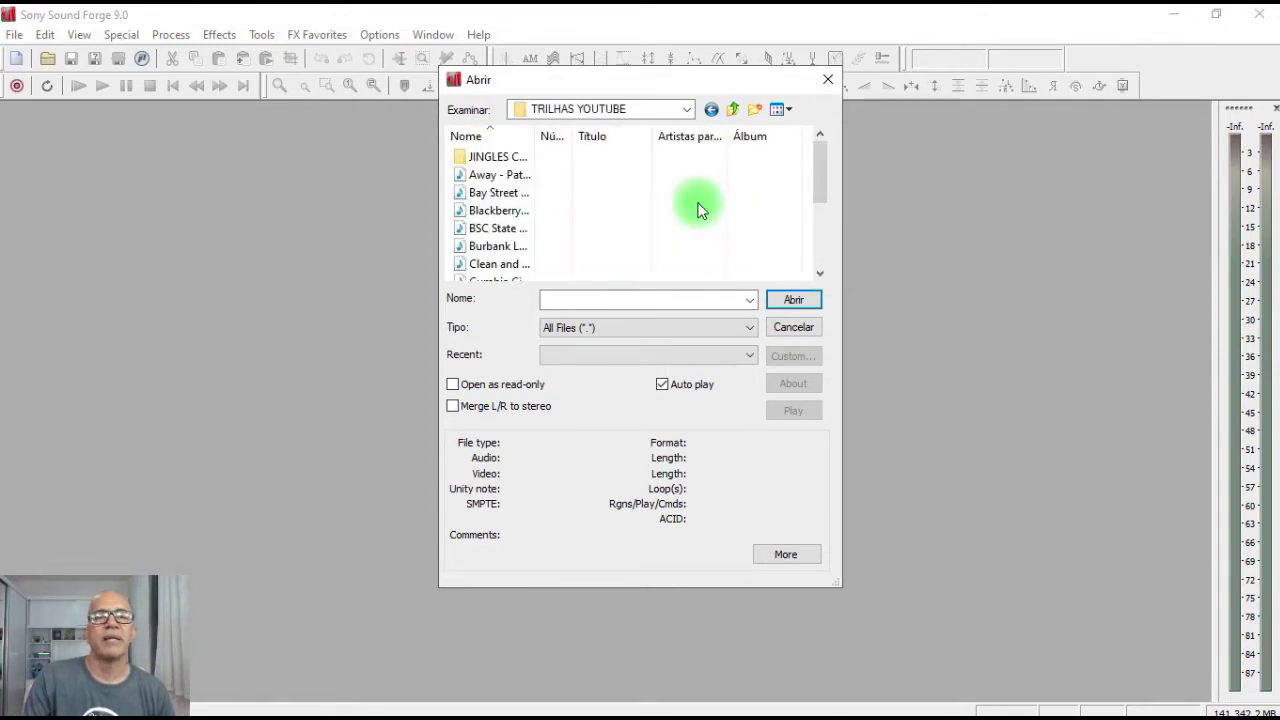
# Step: Open the "Away" MP3 track, dismiss the warning, and reposition its waveform window lower in the workspace
pyautogui.doubleClick(481, 177)
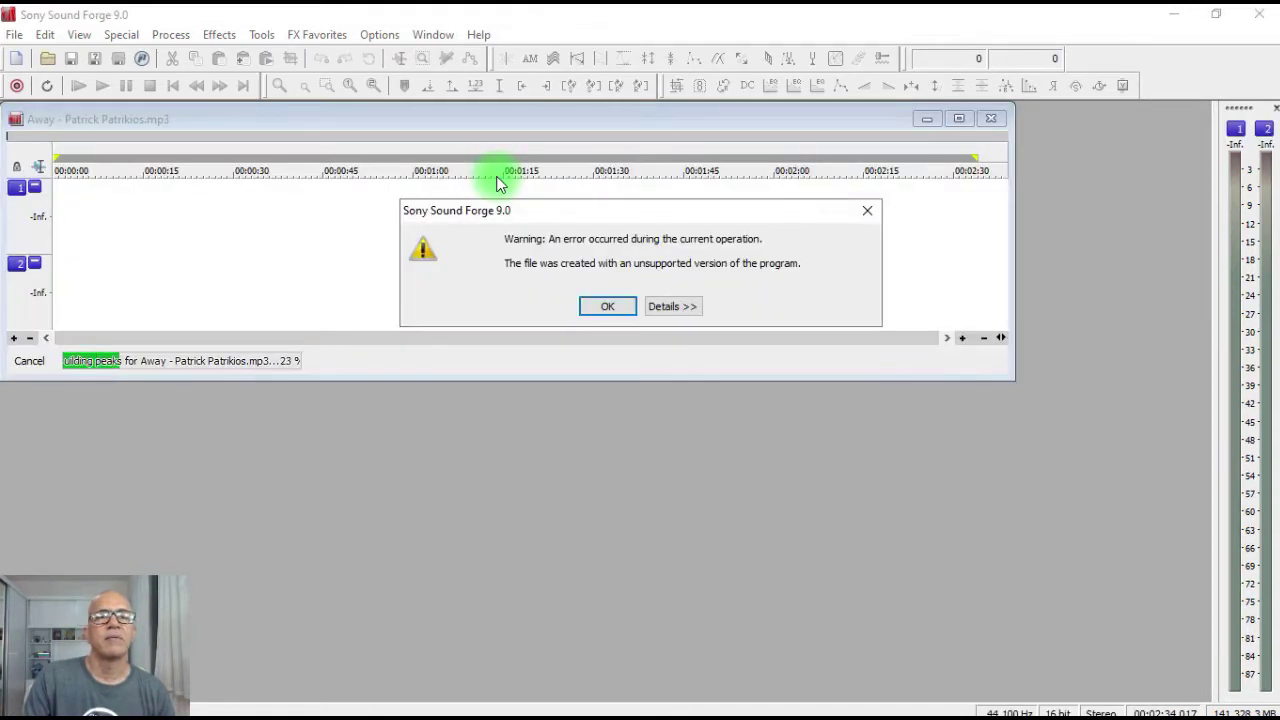
pyautogui.click(619, 312)
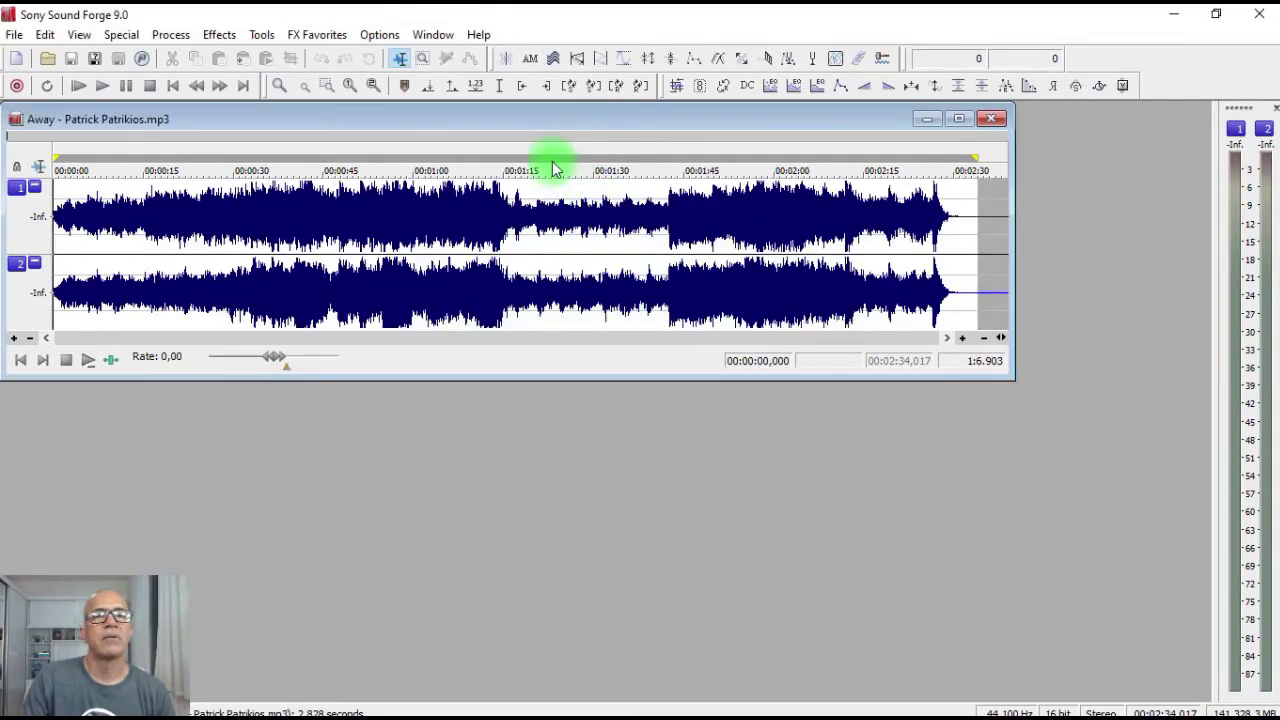
pyautogui.moveTo(524, 119); pyautogui.dragTo(549, 198)
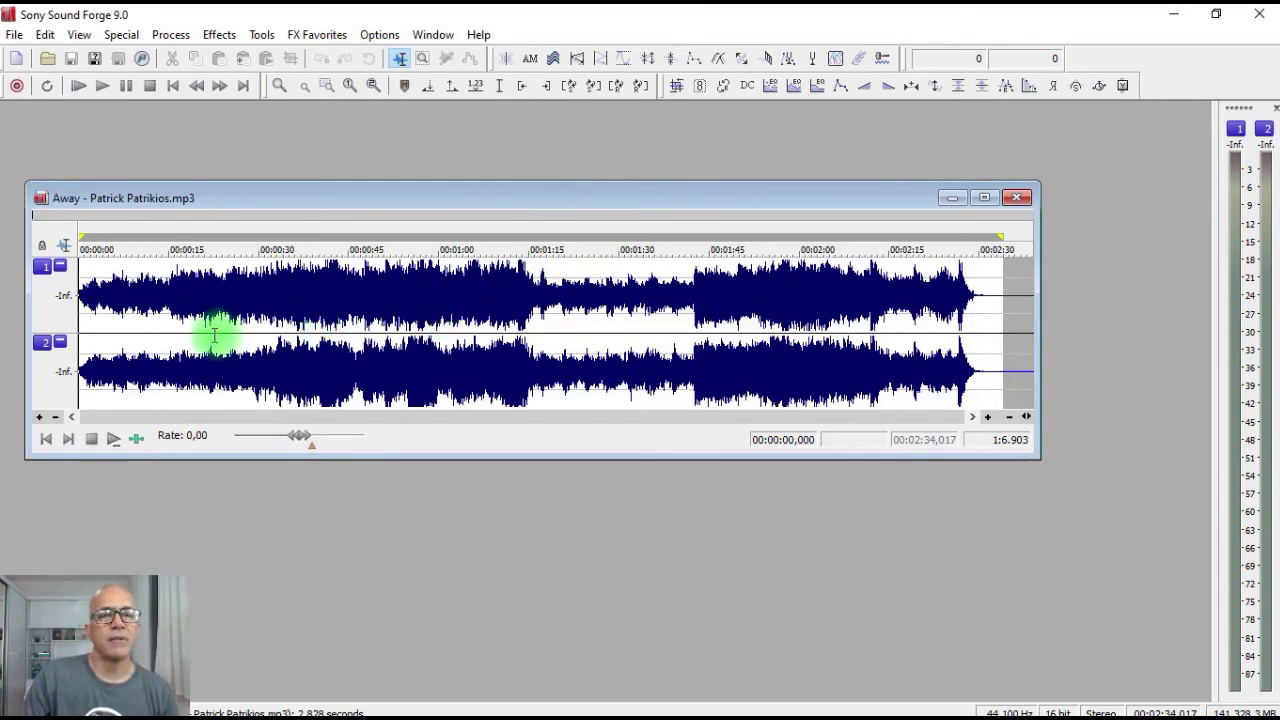
# Step: Play a few seconds of the track from about 00:00:51 to check its output level, and stop playback
pyautogui.click(386, 312)
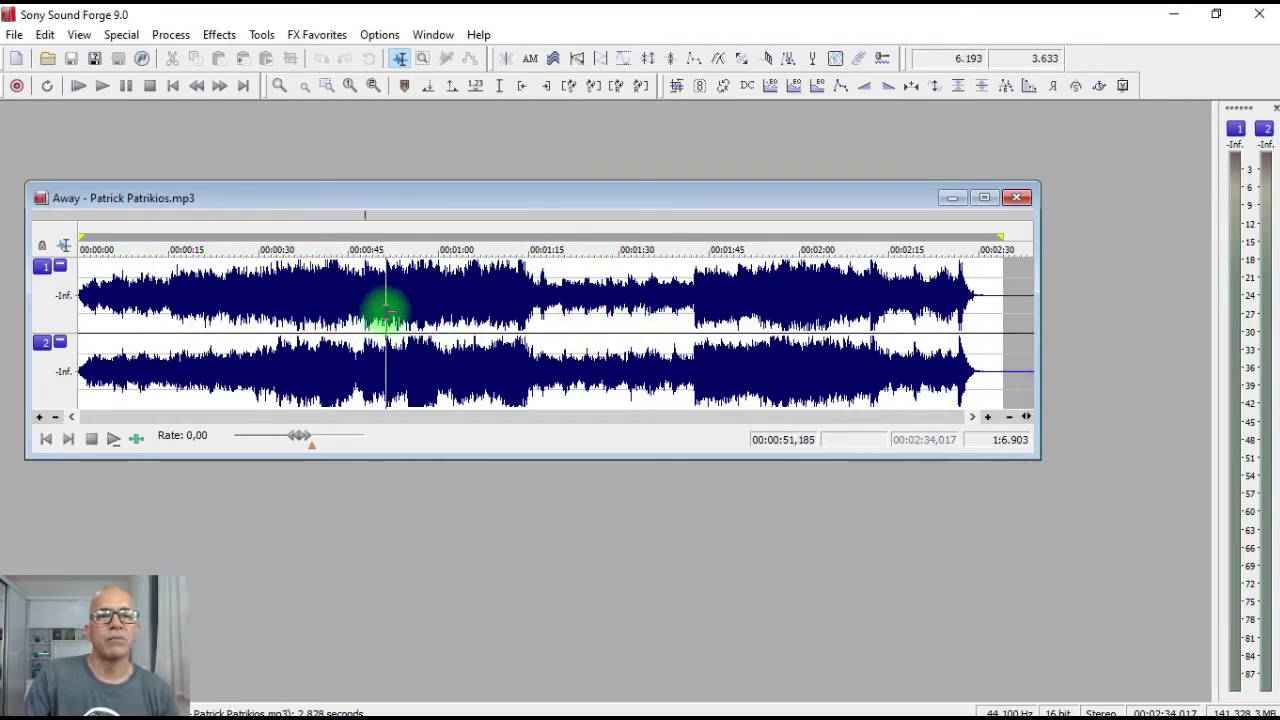
pyautogui.press('space')
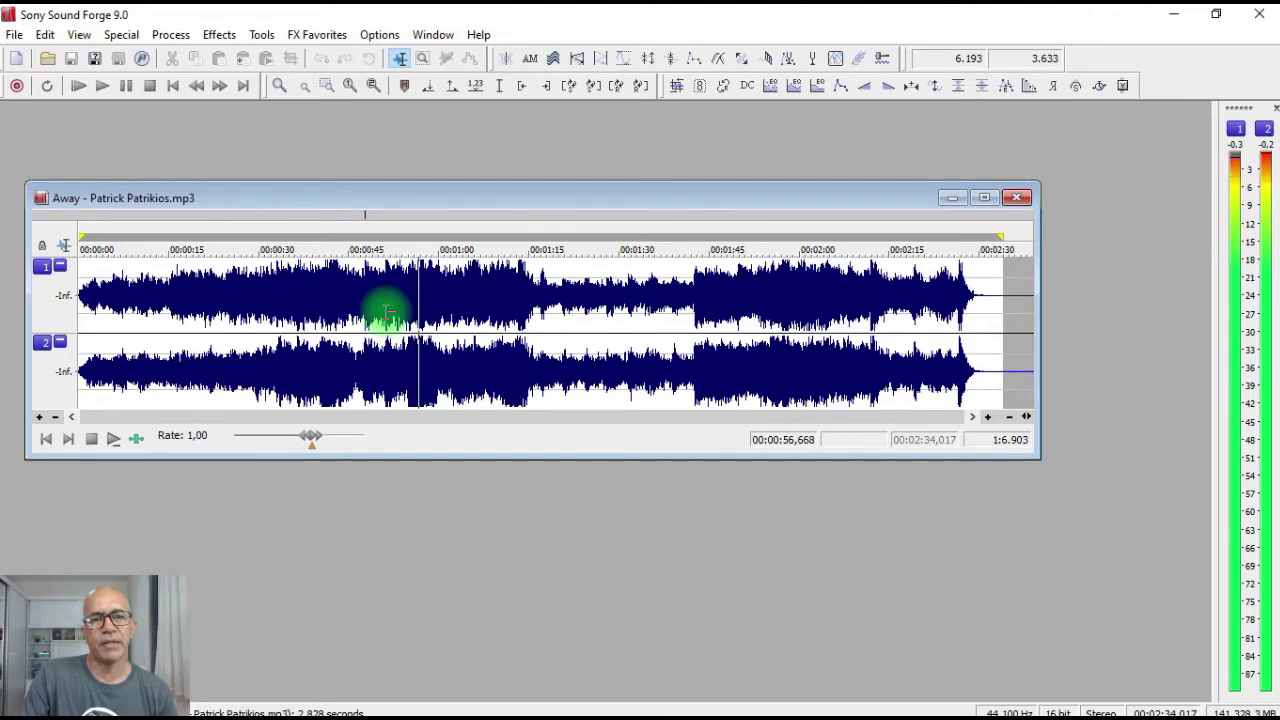
pyautogui.press('space')
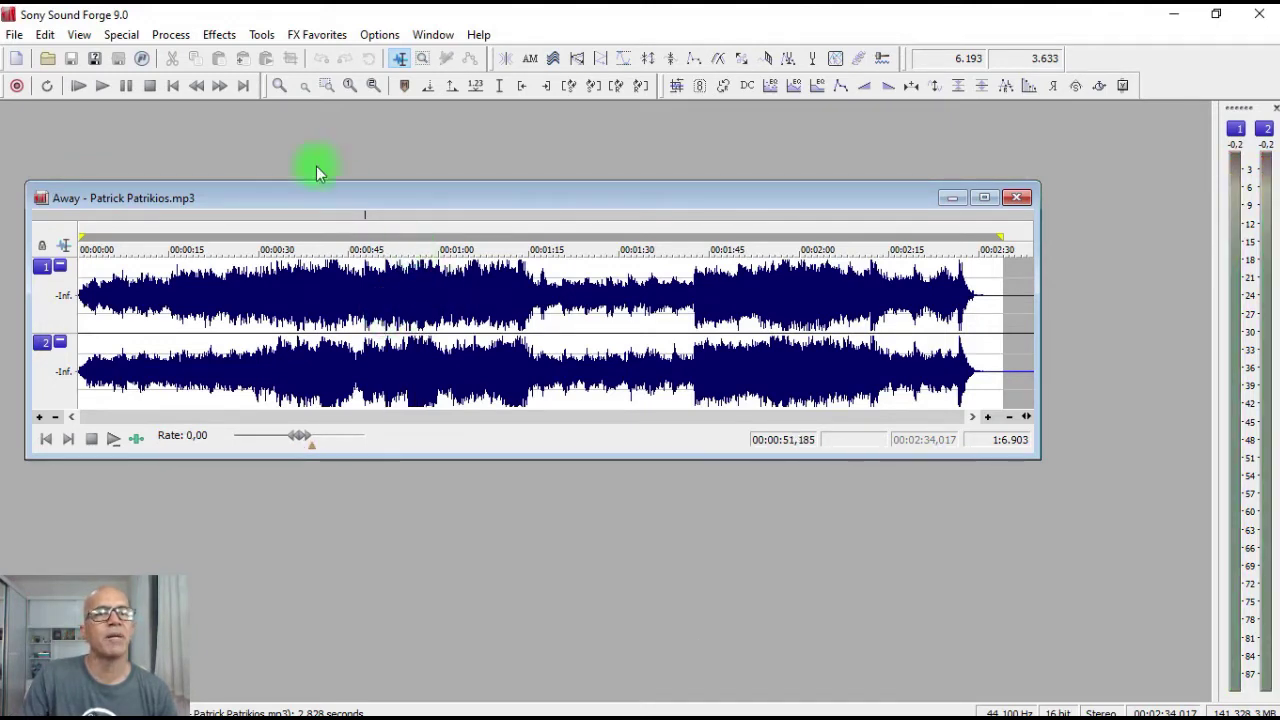
# Step: Apply a volume gain of -1.68 dB (82.41 %) to the whole track and briefly play it back
pyautogui.click(171, 35)
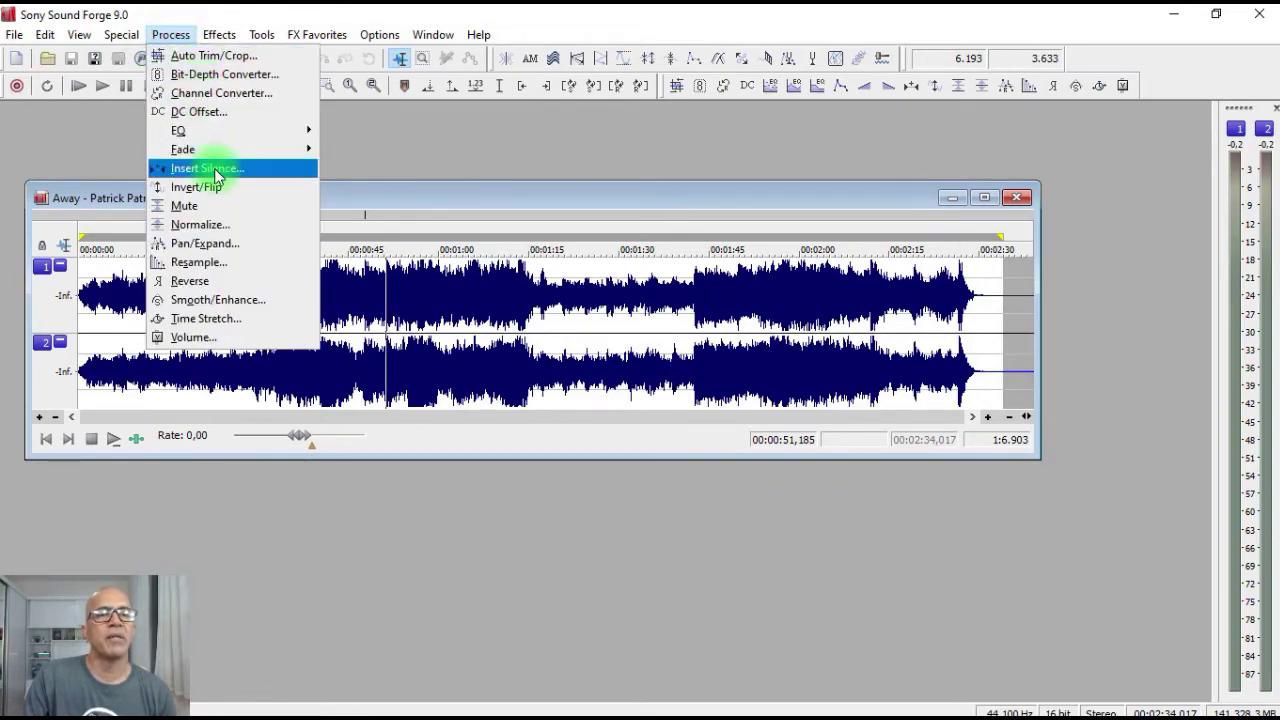
pyautogui.click(218, 337)
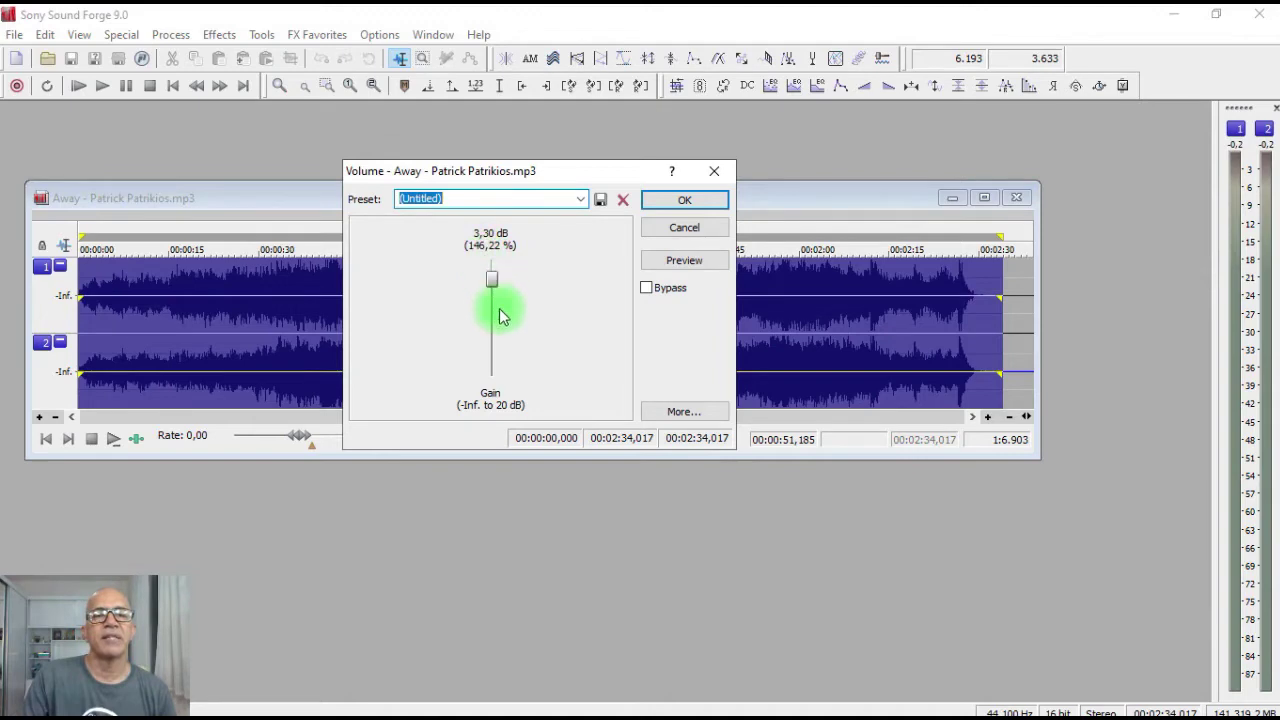
pyautogui.click(494, 350)
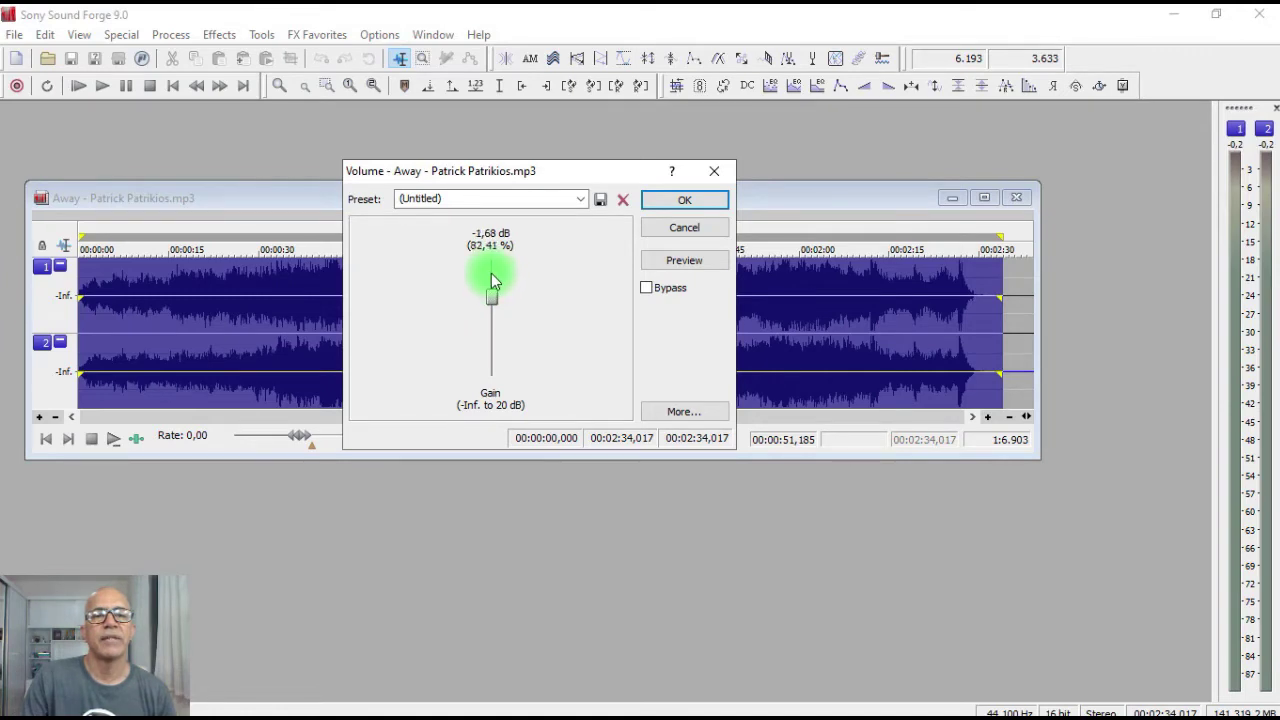
pyautogui.click(673, 207)
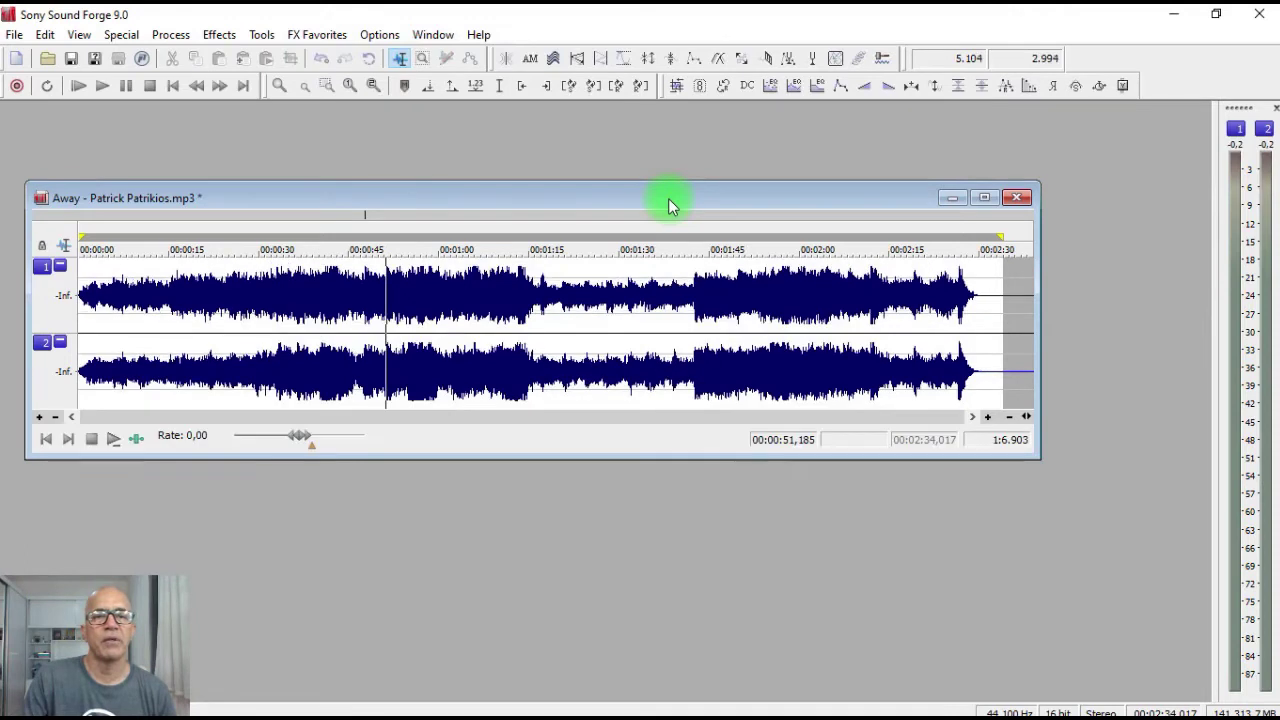
pyautogui.press('space')
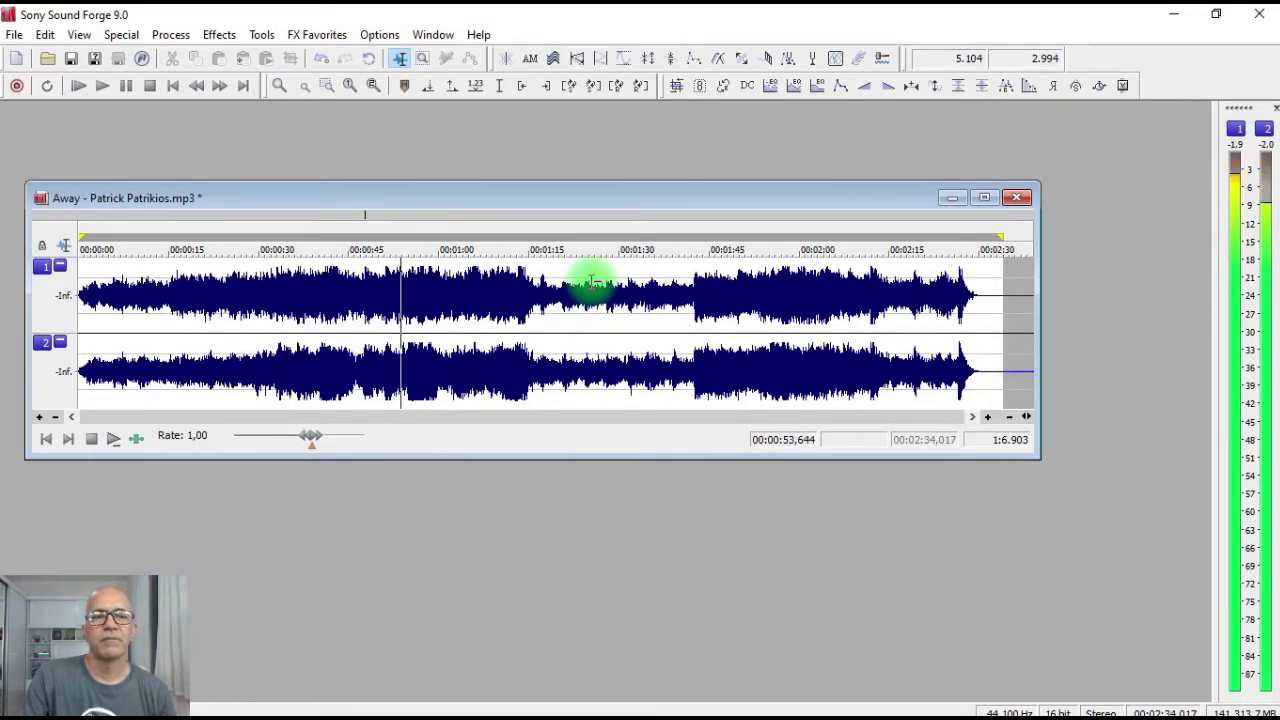
pyautogui.press('space')
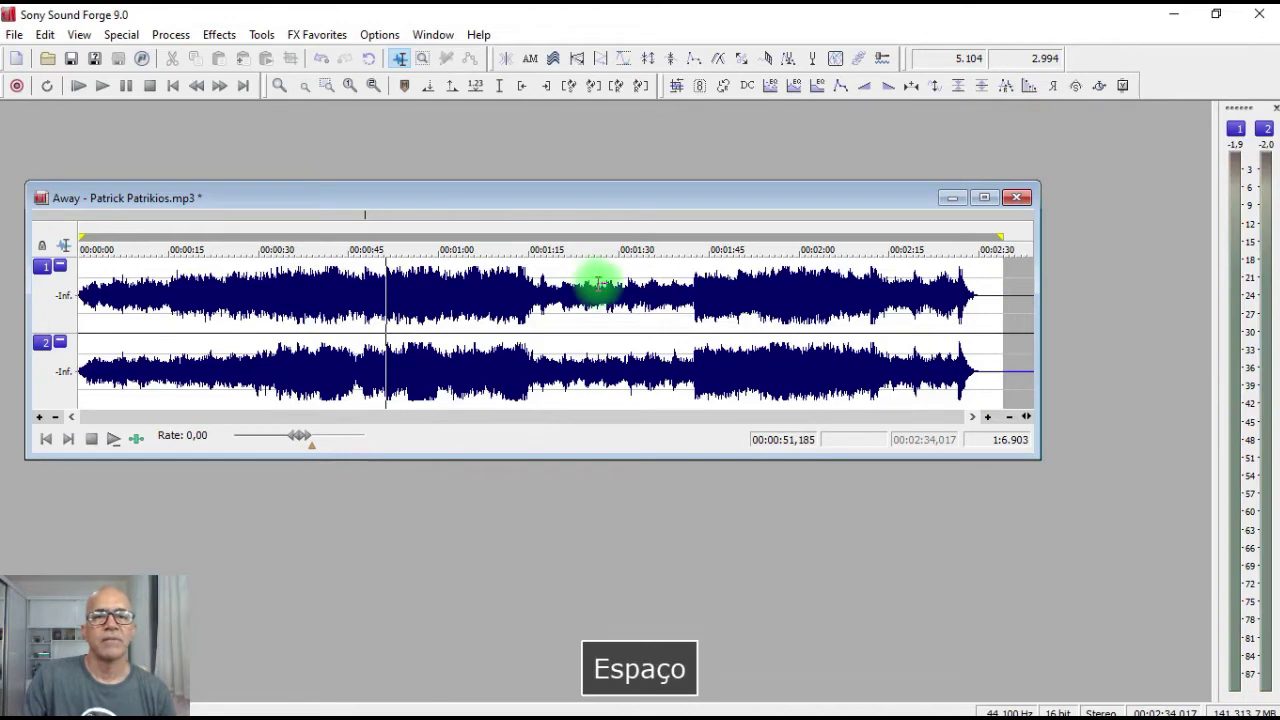
# Step: Delete the silent tail of the track, from about 00:02:29.768 to the end
pyautogui.click(969, 300)
pyautogui.click(961, 306)
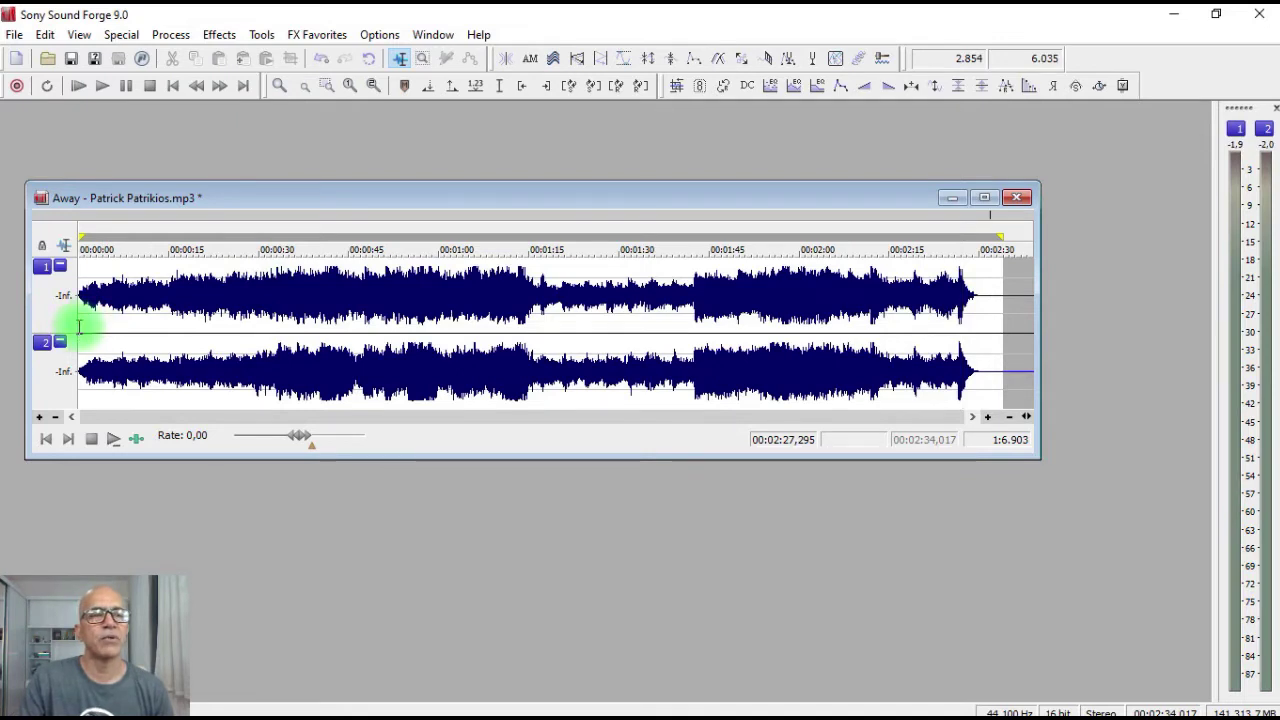
pyautogui.click(962, 314)
pyautogui.press('space')
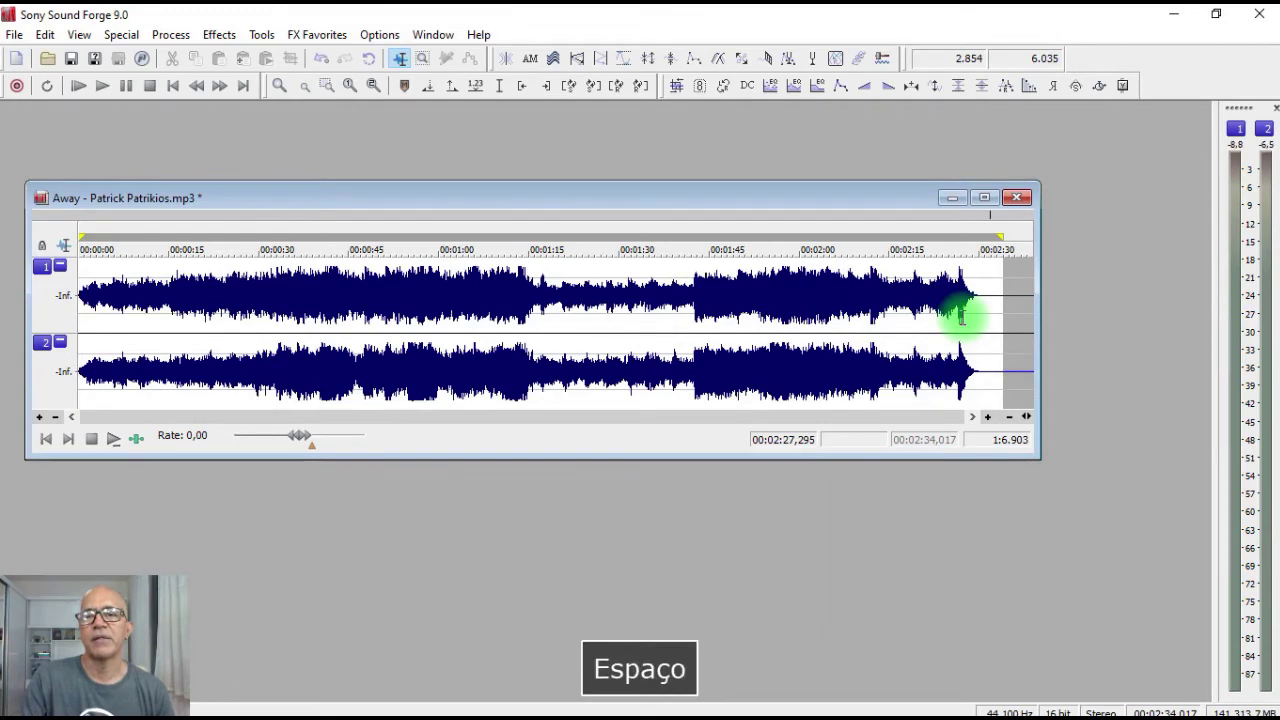
pyautogui.press('Up')
pyautogui.press('Up')
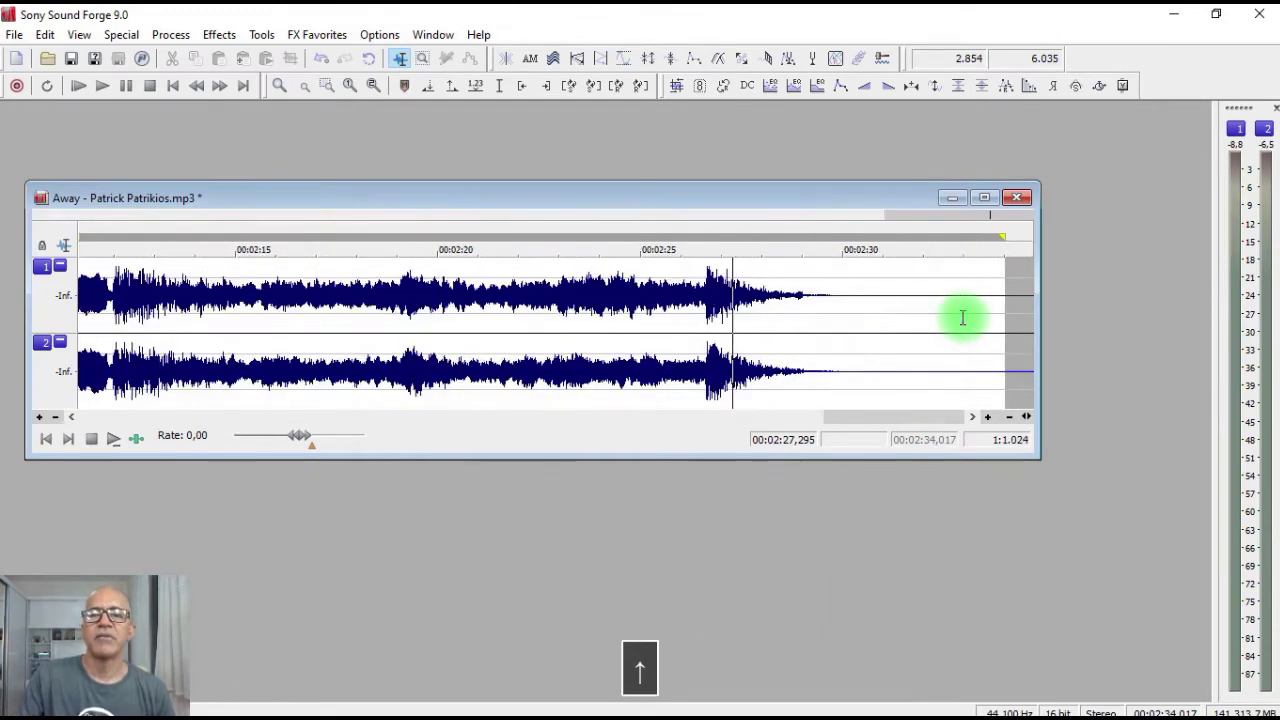
pyautogui.moveTo(834, 308); pyautogui.dragTo(1022, 340)
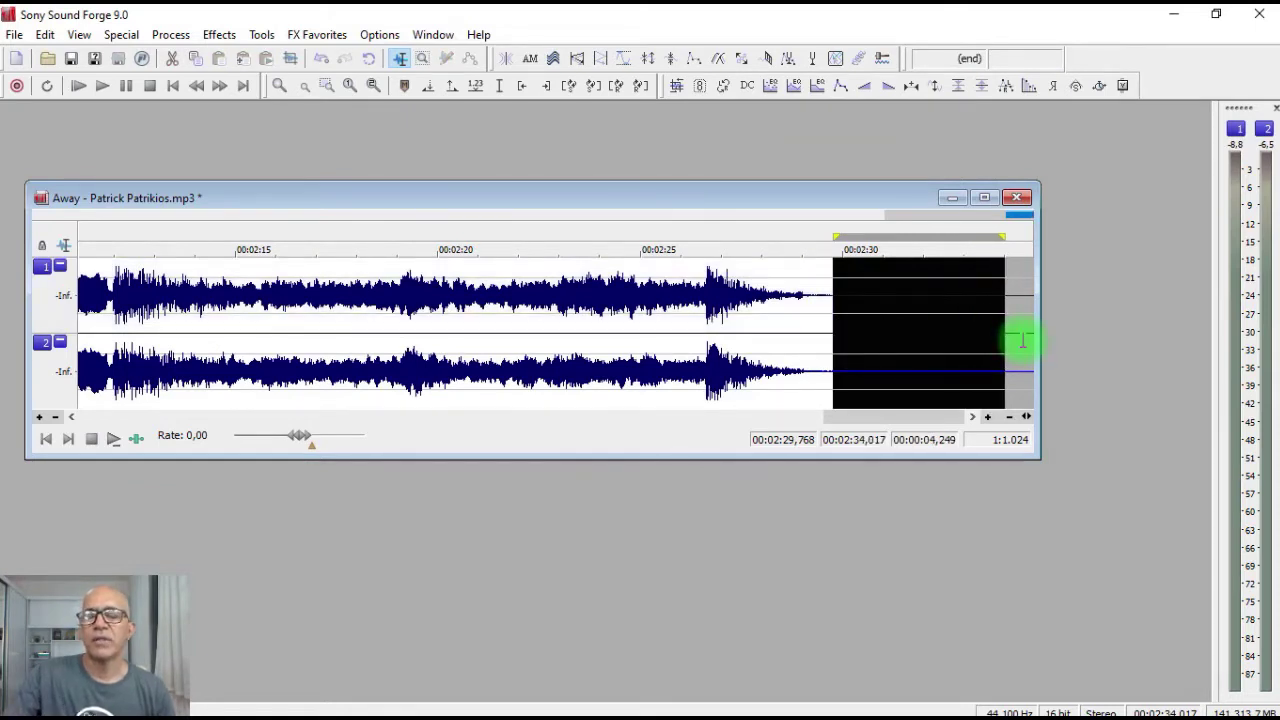
pyautogui.press('Delete')
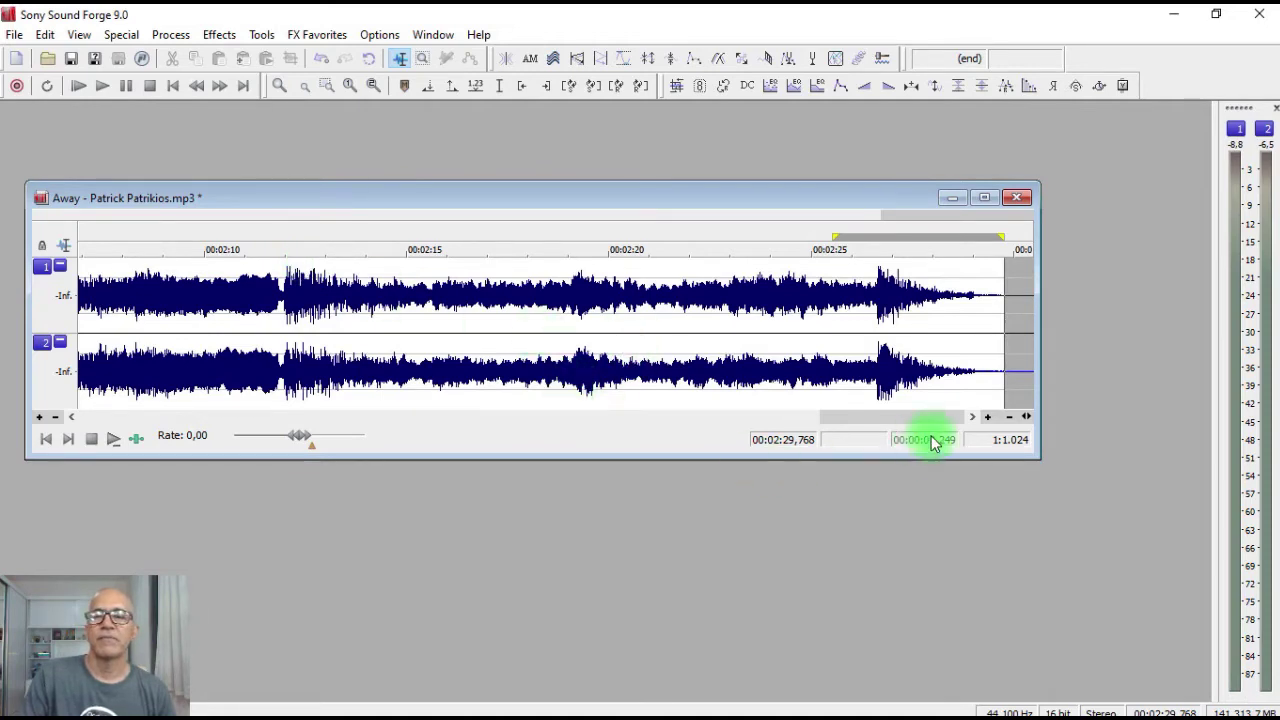
# Step: Cut about the first 0.113 seconds of silence from the beginning of the track
pyautogui.click(1010, 418)
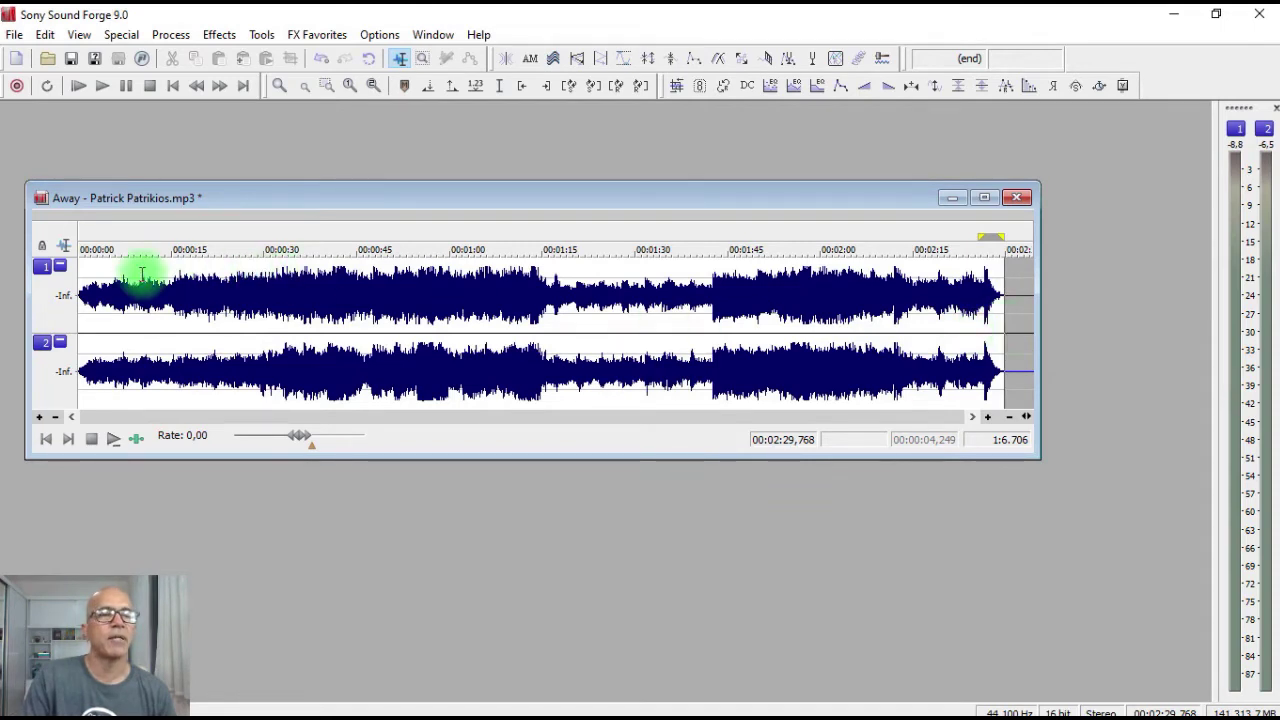
pyautogui.click(77, 337)
pyautogui.press('Up')
pyautogui.press('Up')
pyautogui.press('Up')
pyautogui.press('Up')
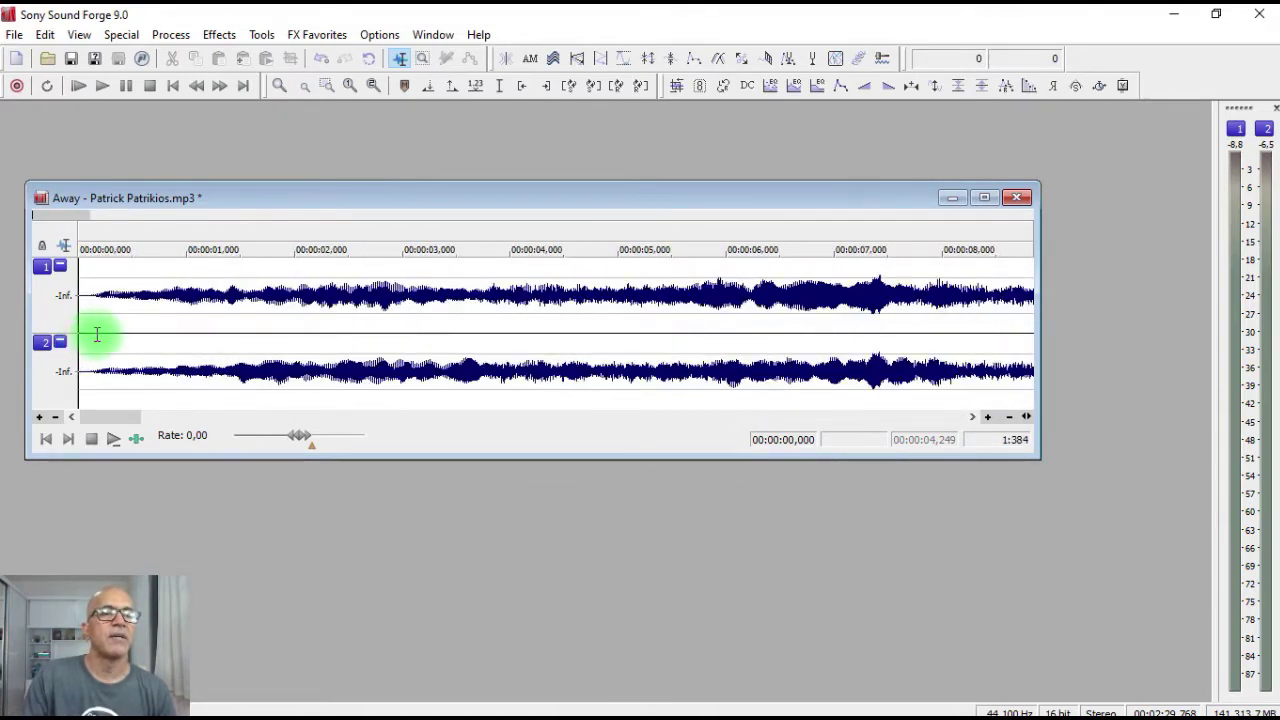
pyautogui.moveTo(93, 337); pyautogui.dragTo(60, 342)
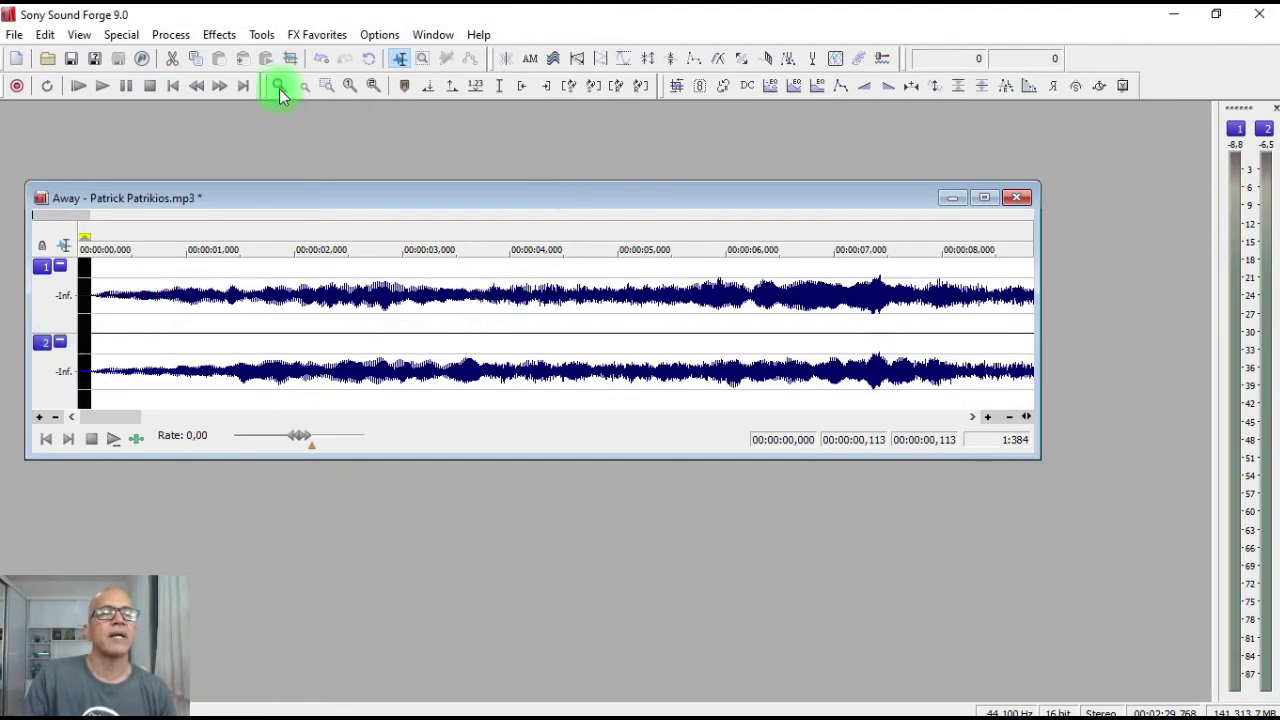
pyautogui.click(173, 61)
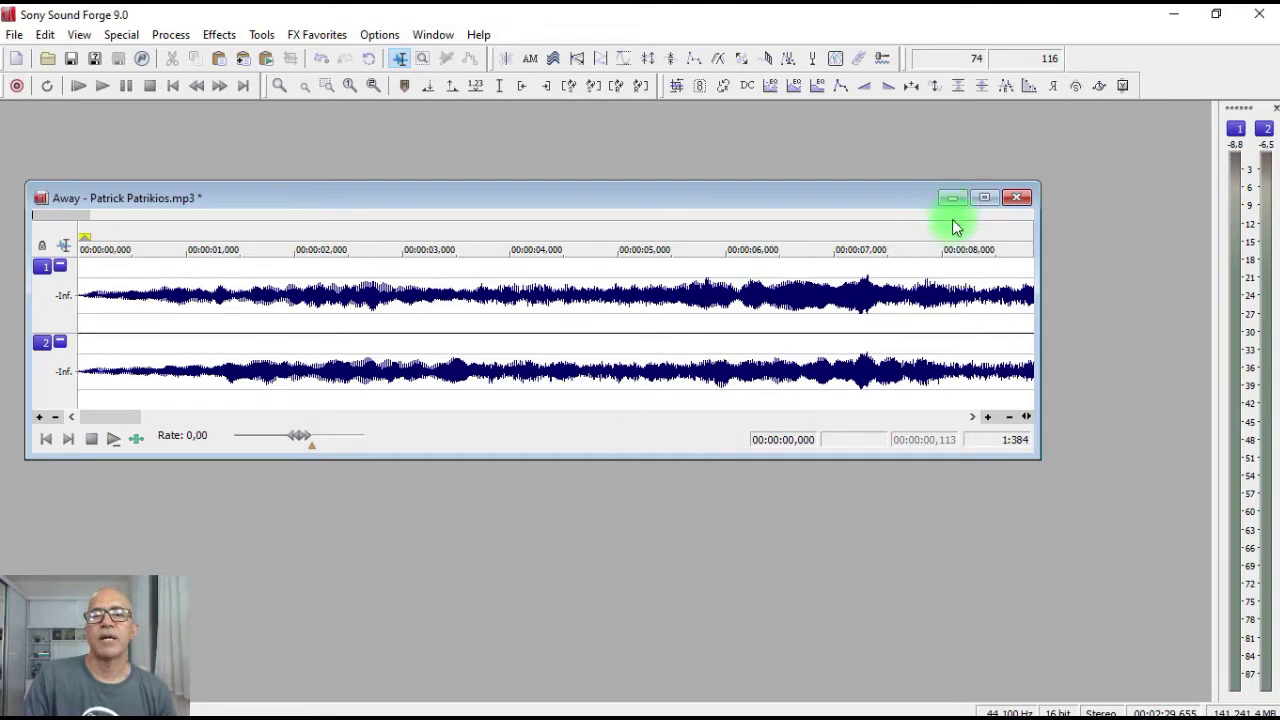
pyautogui.click(1008, 417)
pyautogui.click(1008, 417)
pyautogui.click(1008, 417)
pyautogui.click(1008, 417)
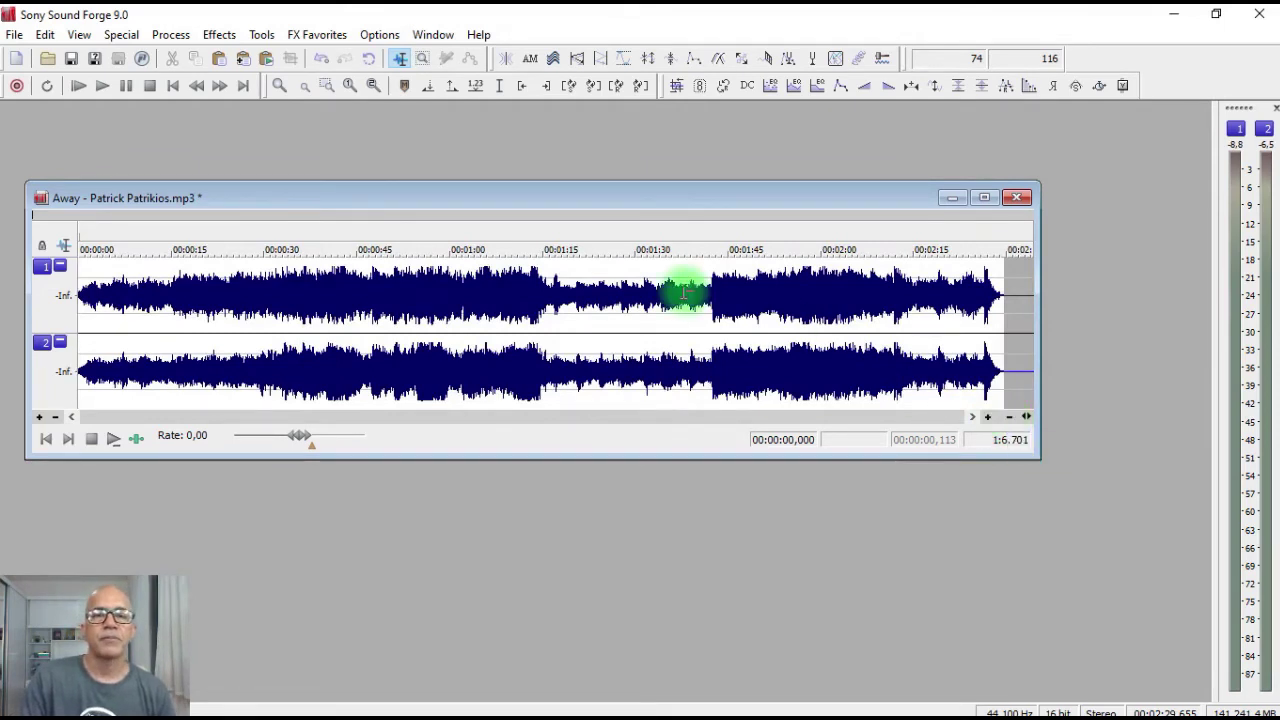
# Step: Create a new sound file and record a voice take of about 17 seconds into it
pyautogui.click(16, 60)
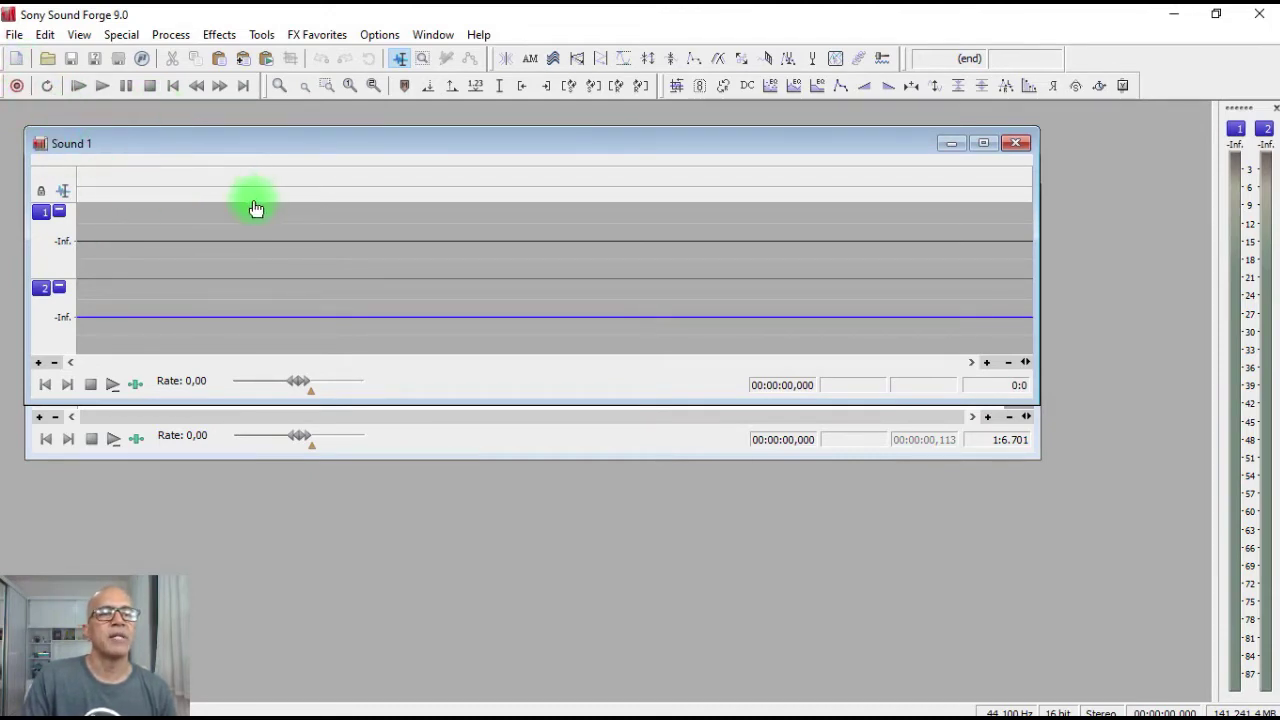
pyautogui.click(18, 88)
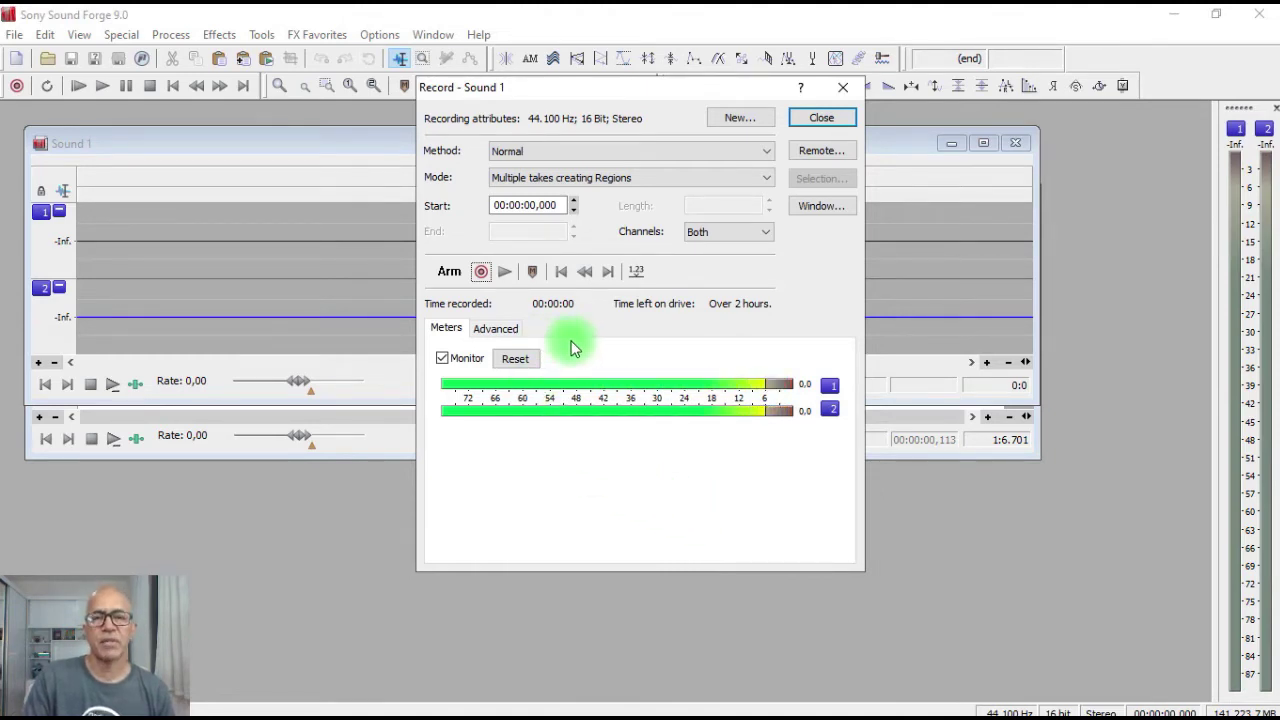
pyautogui.click(481, 274)
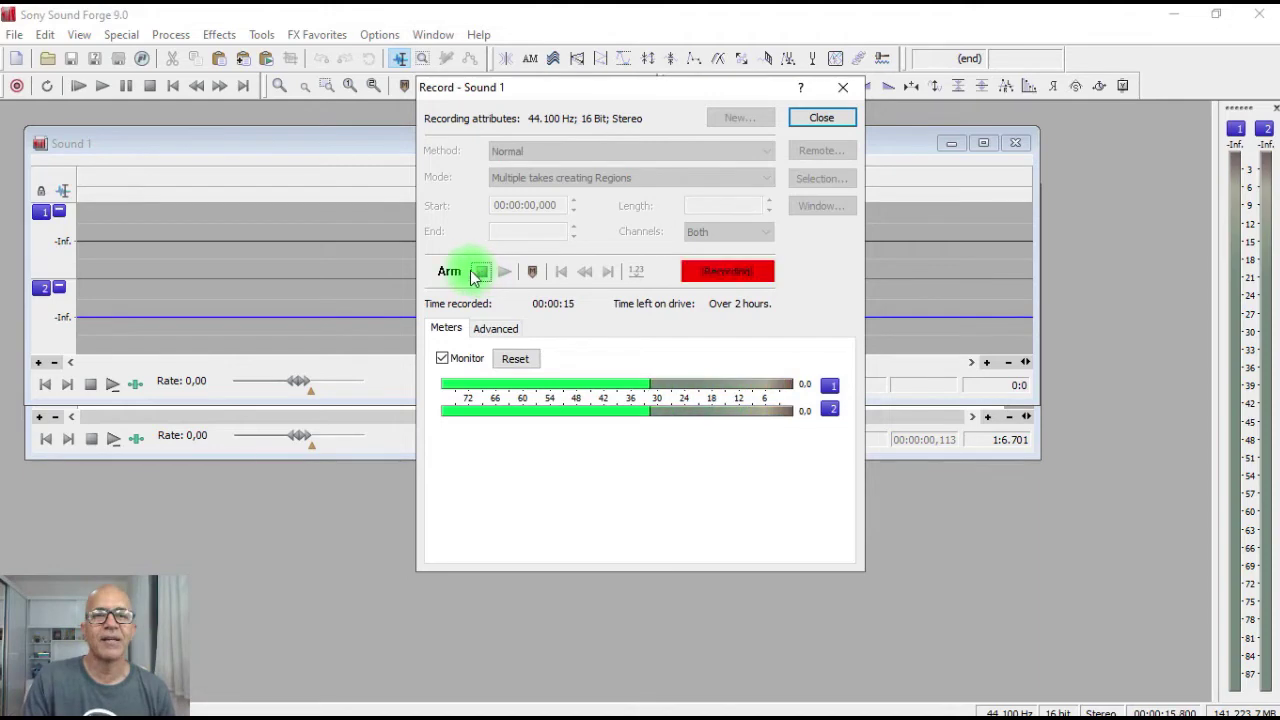
pyautogui.click(479, 273)
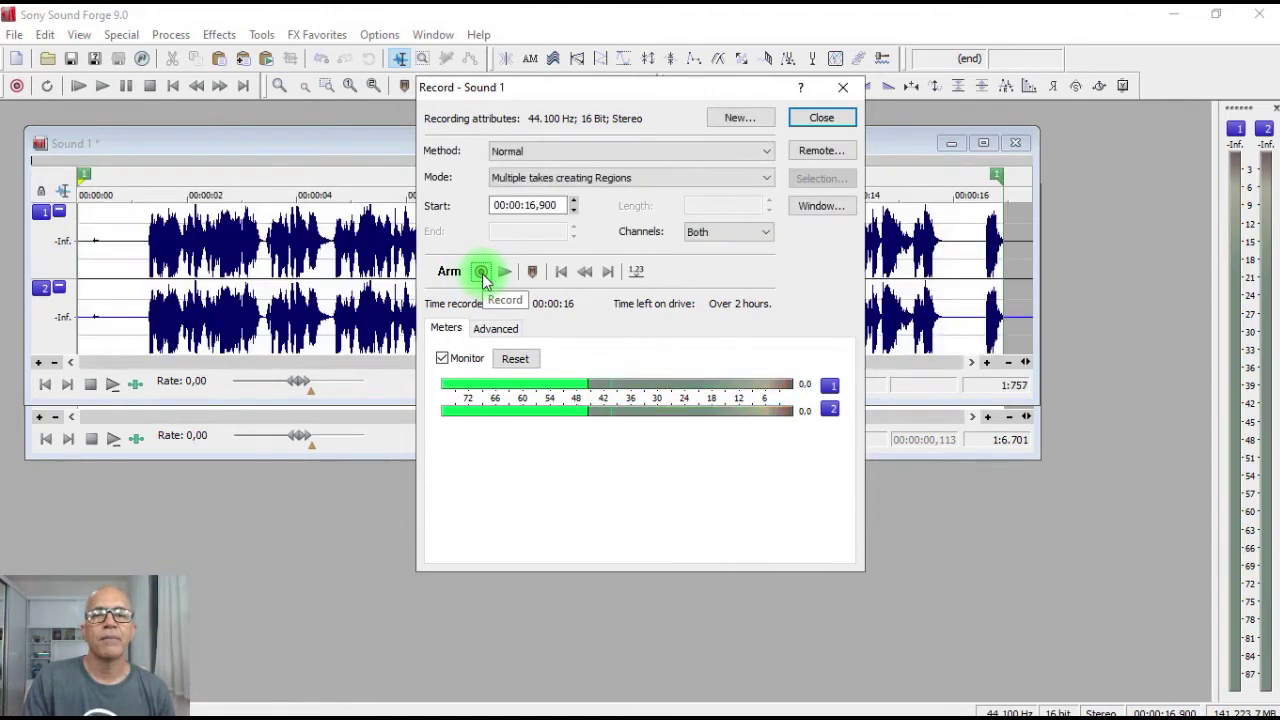
# Step: Finish the recording session and play back the voice take from about 00:00:01,184 in Sound 1
pyautogui.click(822, 118)
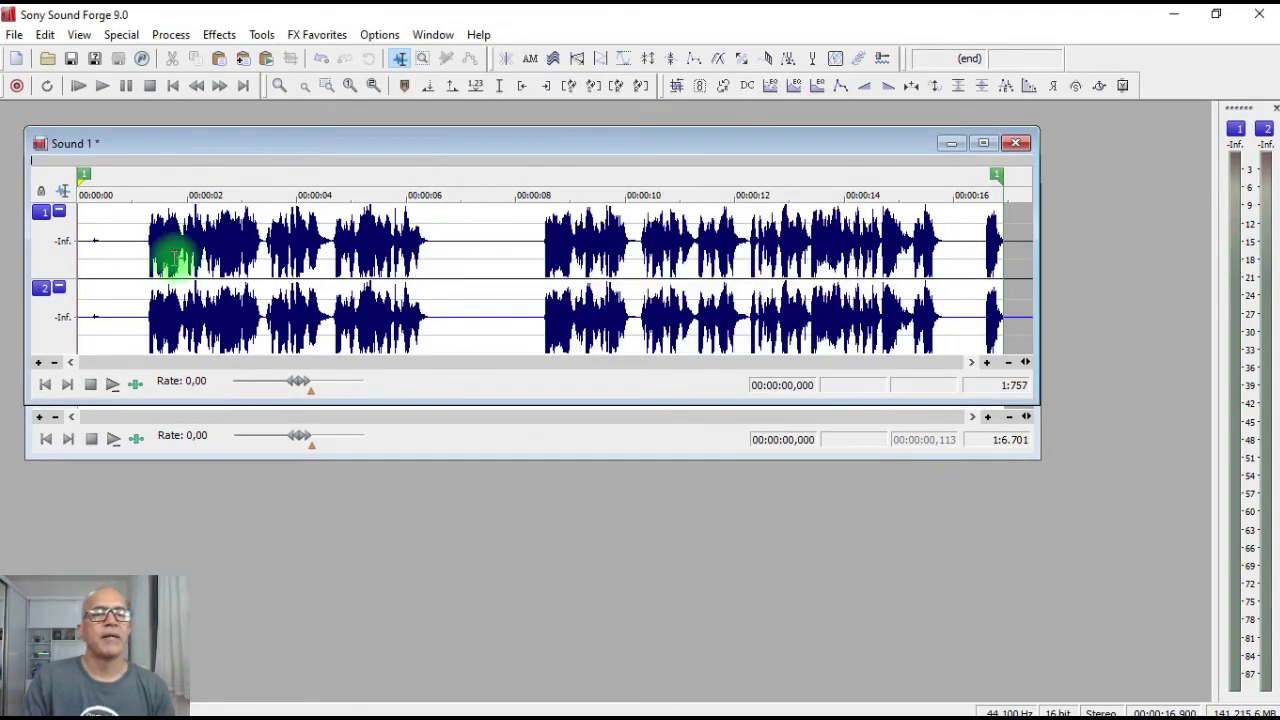
pyautogui.click(143, 268)
pyautogui.press('space')
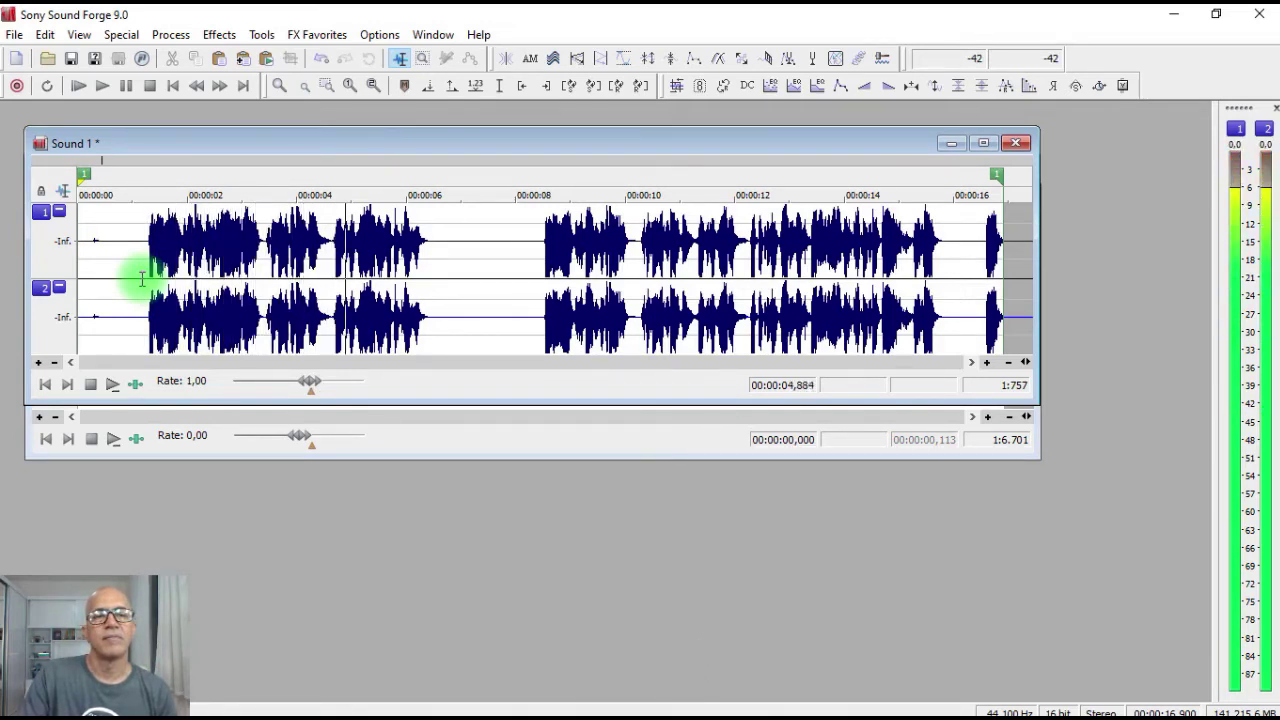
pyautogui.press('space')
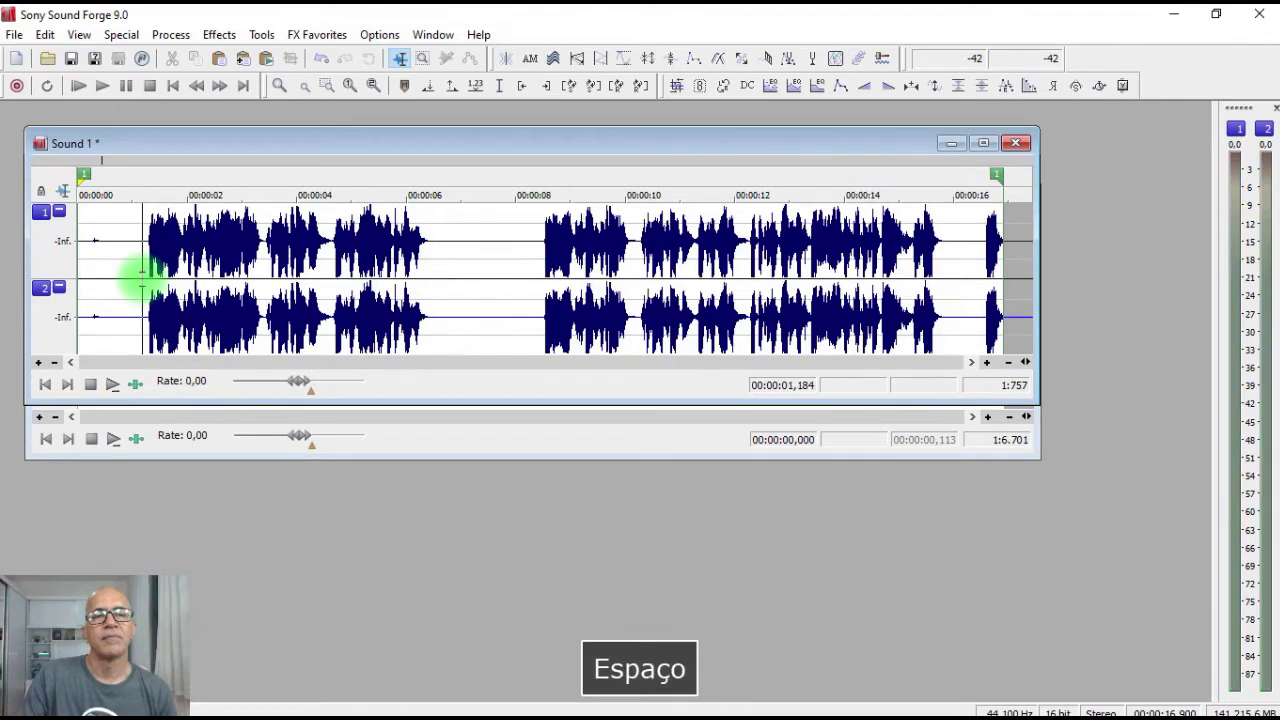
# Step: Delete the first part of the voice take in Sound 1, from the start to about 00:00:08,428
pyautogui.click(534, 265)
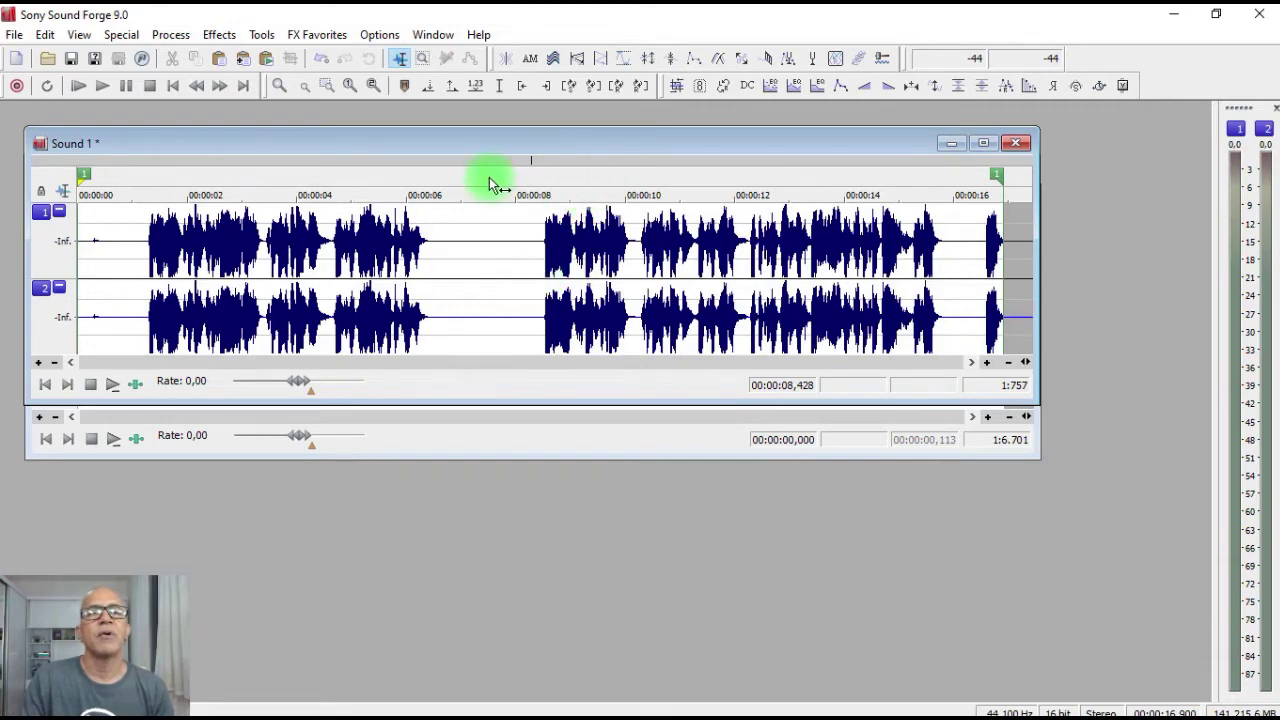
pyautogui.moveTo(538, 262); pyautogui.dragTo(48, 290)
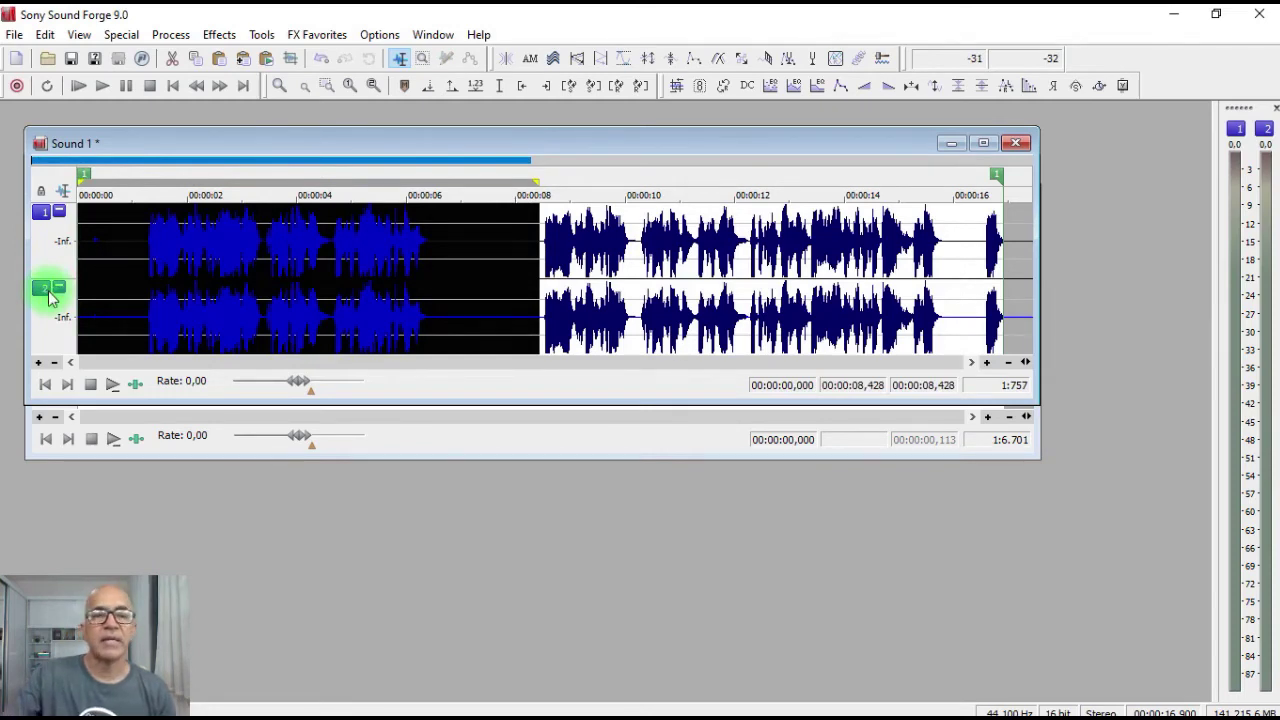
pyautogui.press('Delete')
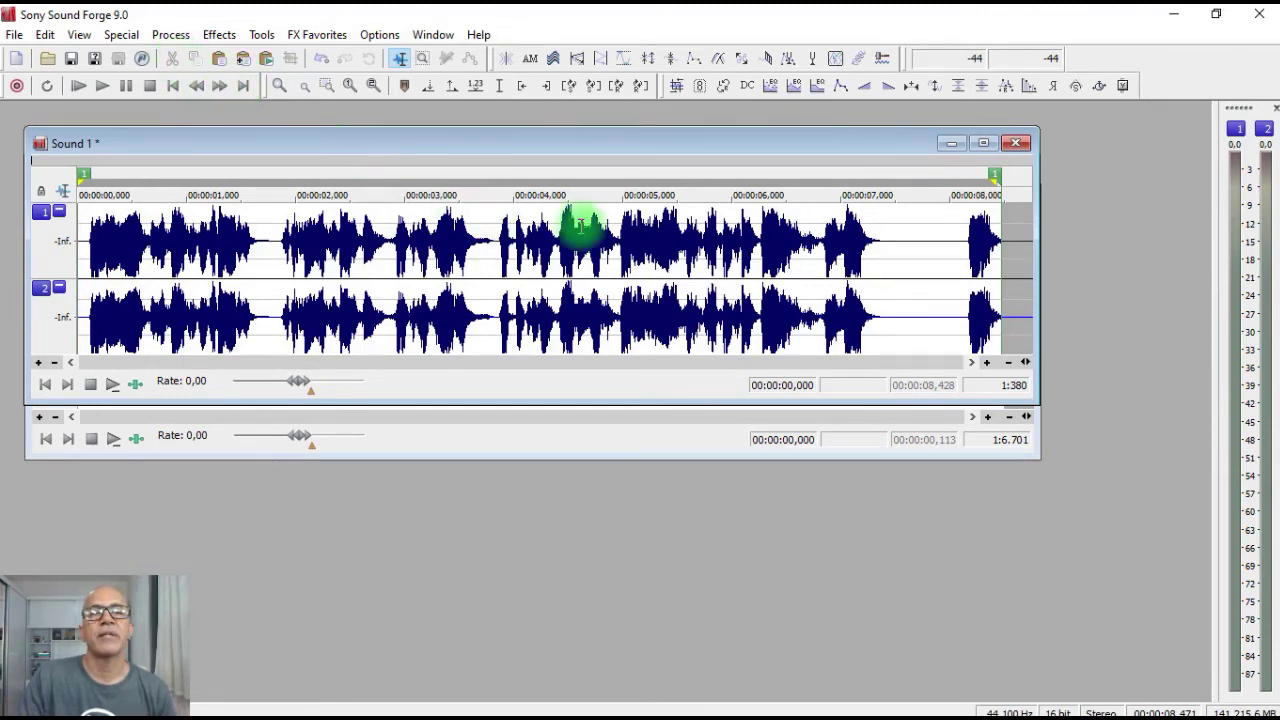
# Step: Play back the end of the shortened voice take from about 00:00:06,100
pyautogui.click(742, 292)
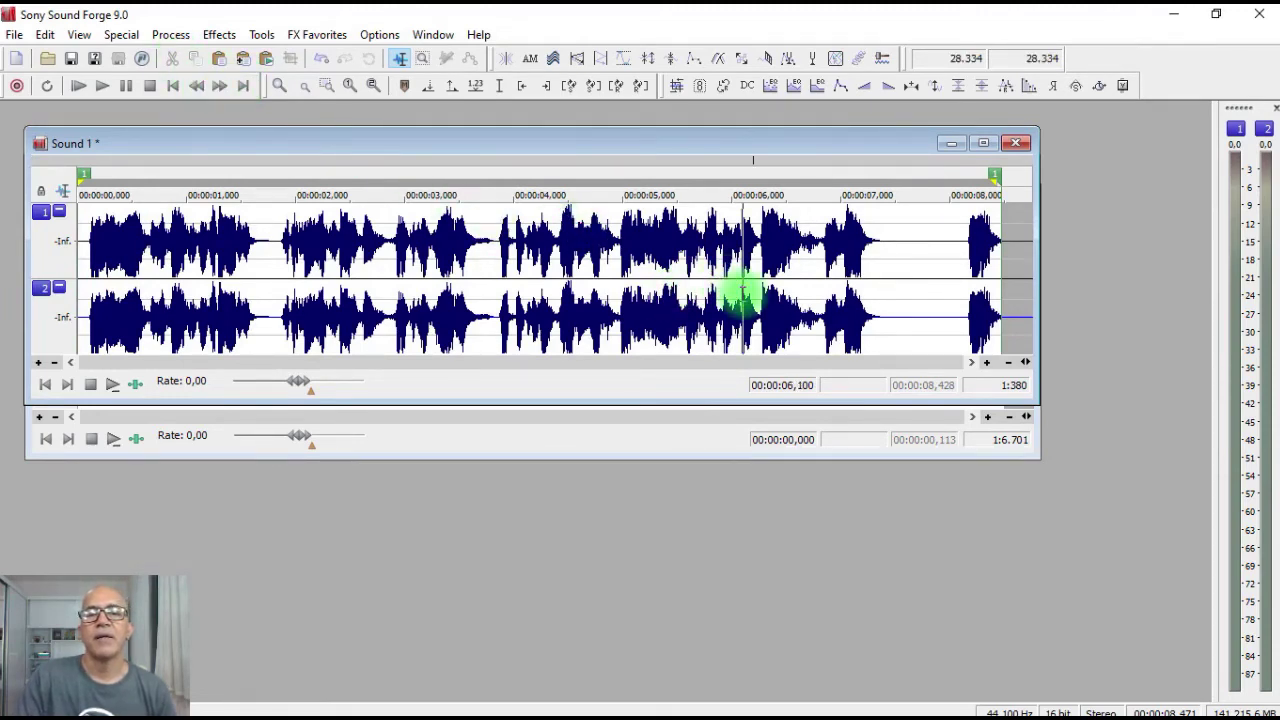
pyautogui.press('space')
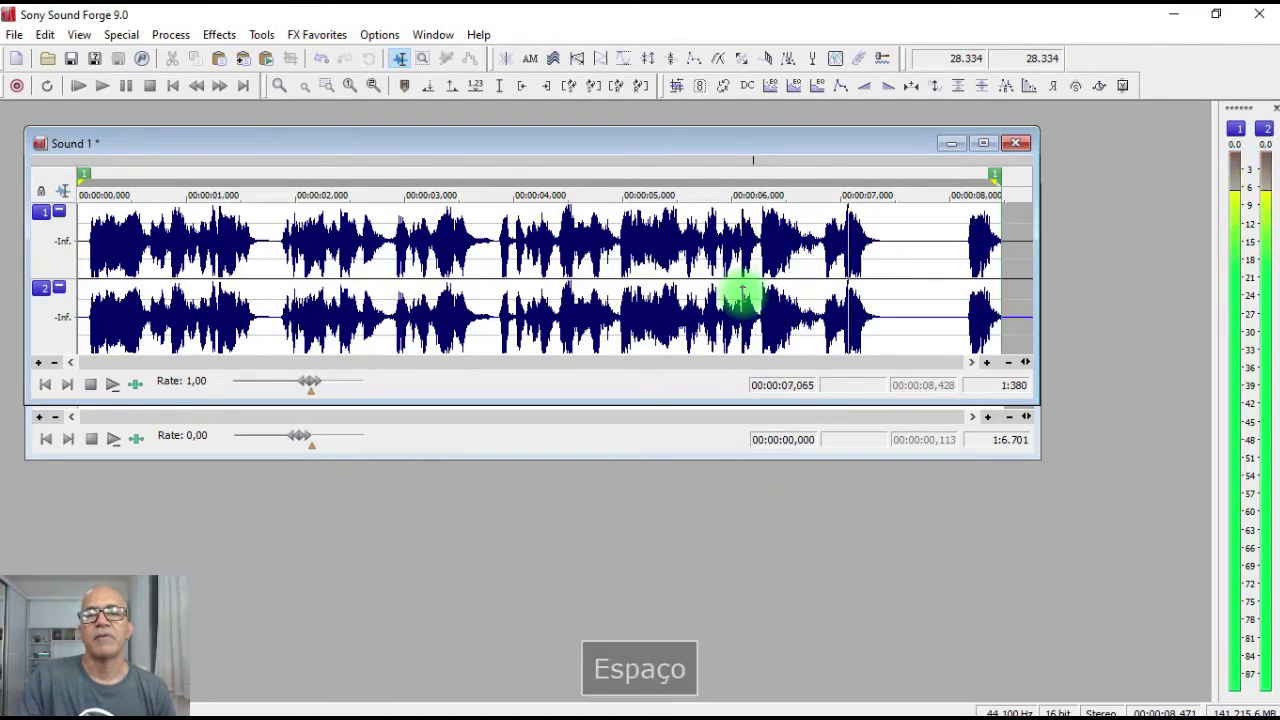
pyautogui.press('space')
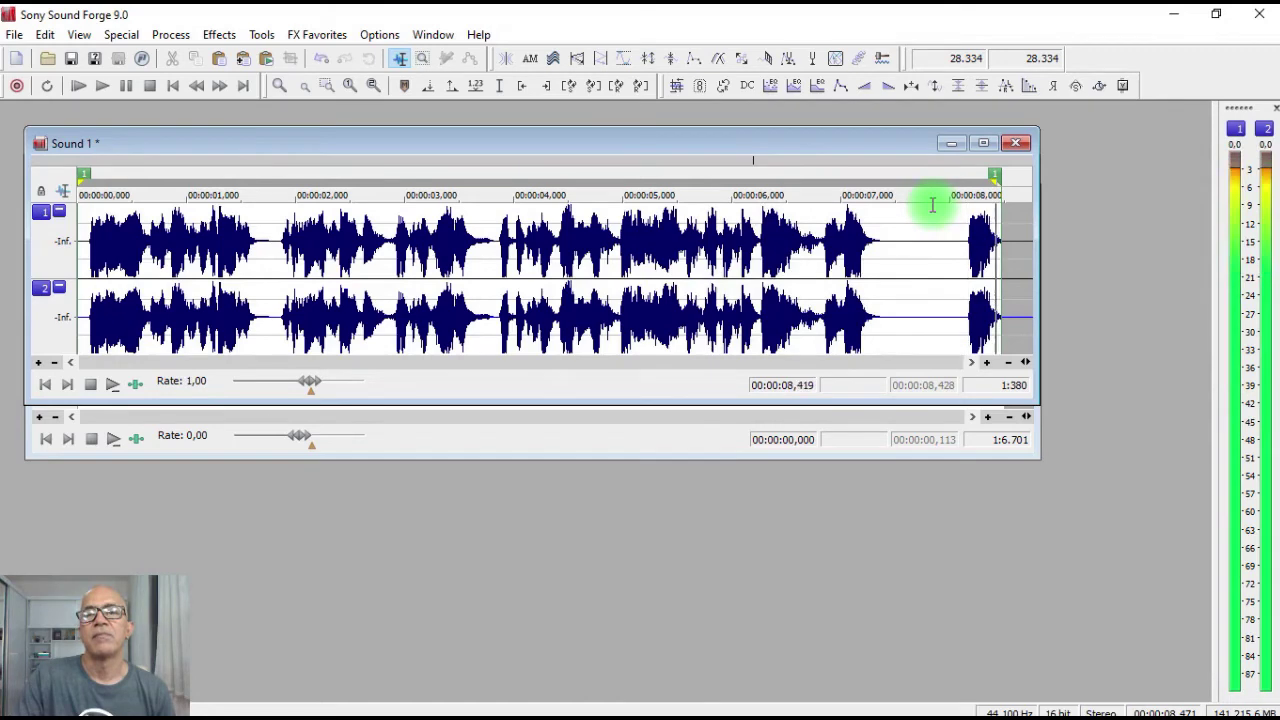
pyautogui.press('space')
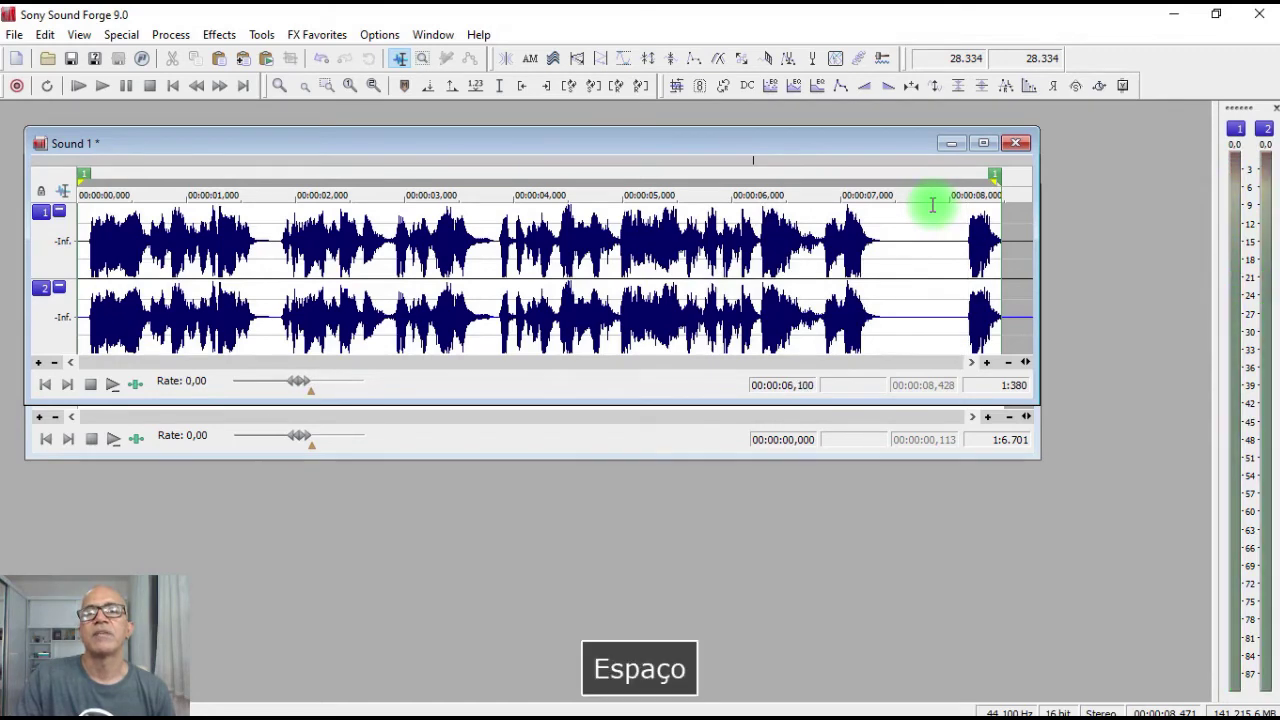
# Step: Delete the tail of the voice take, from about 00:00:07,393 to the end
pyautogui.click(890, 254)
pyautogui.click(884, 262)
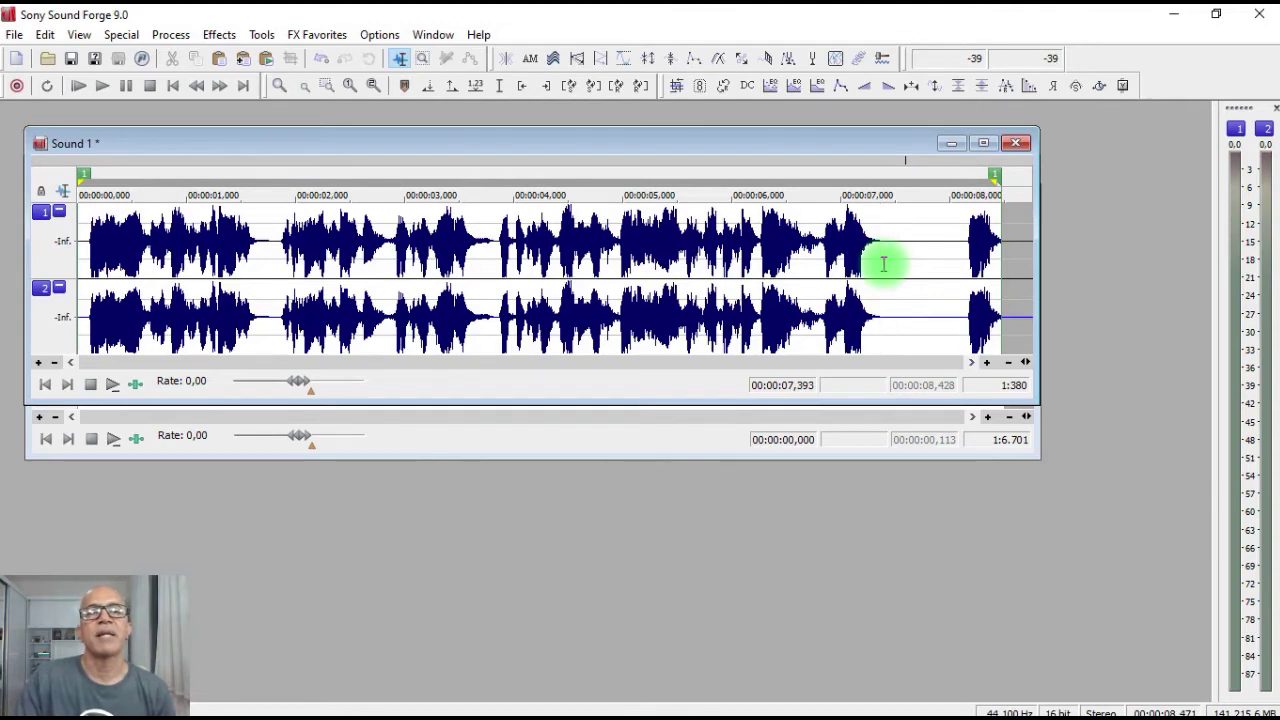
pyautogui.moveTo(883, 266); pyautogui.dragTo(1011, 298)
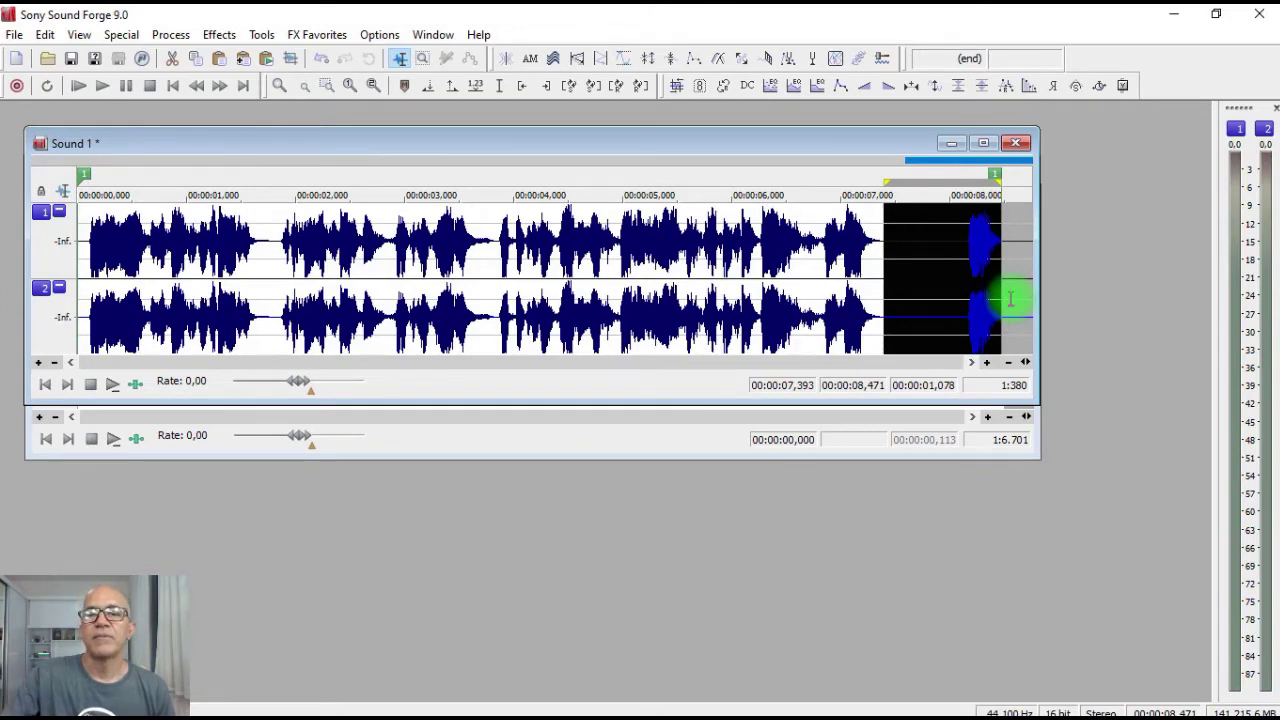
pyautogui.press('Delete')
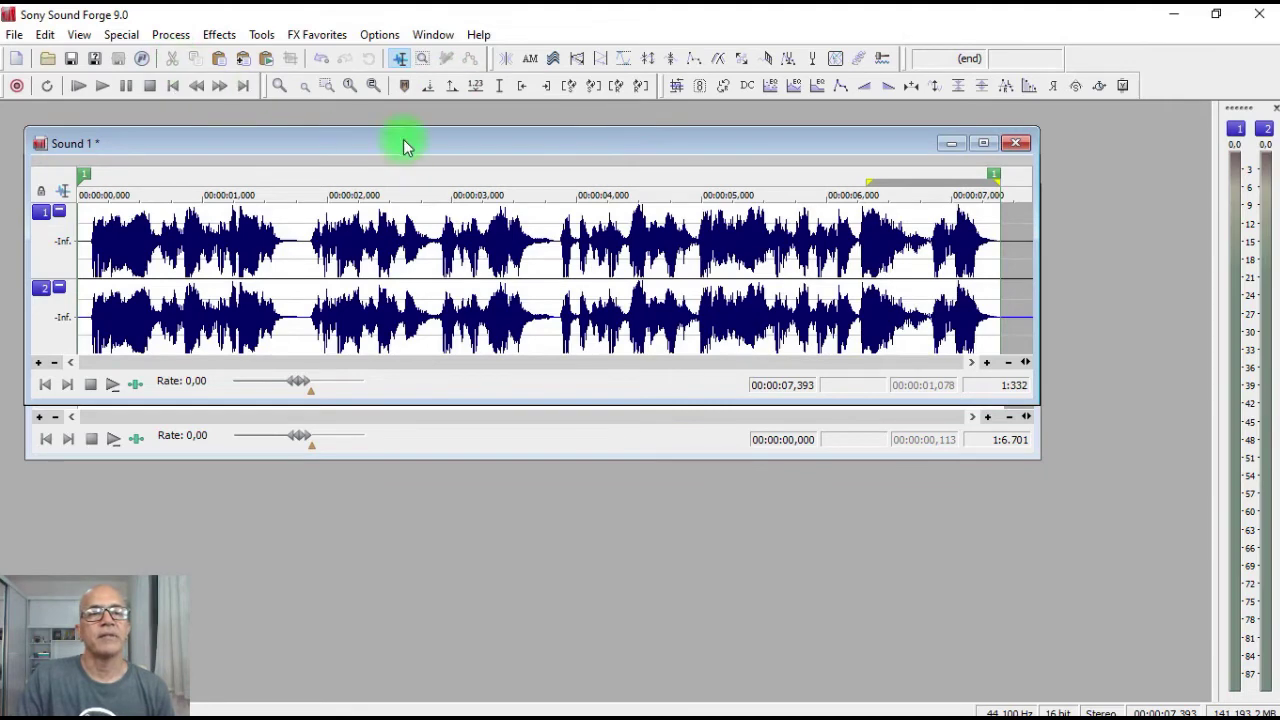
# Step: Place the Sound 1 window below the music track's waveform and select the whole voice take
pyautogui.moveTo(480, 150); pyautogui.dragTo(645, 447)
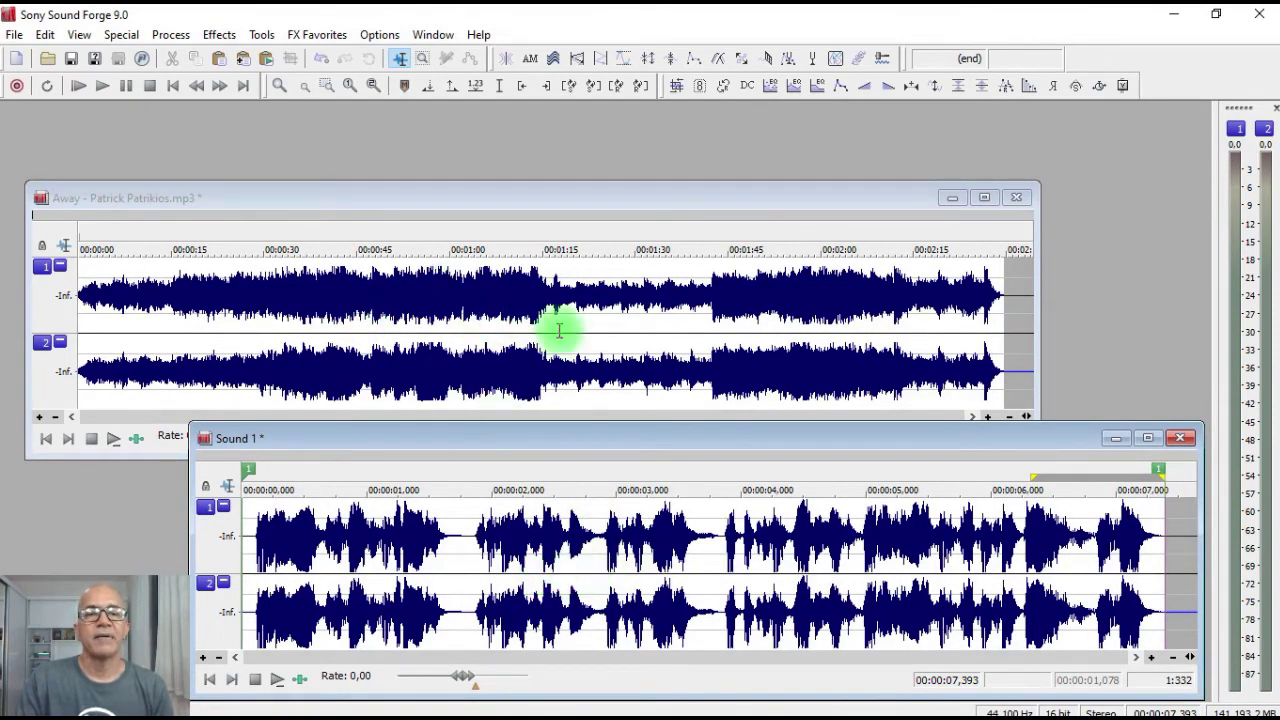
pyautogui.doubleClick(640, 572)
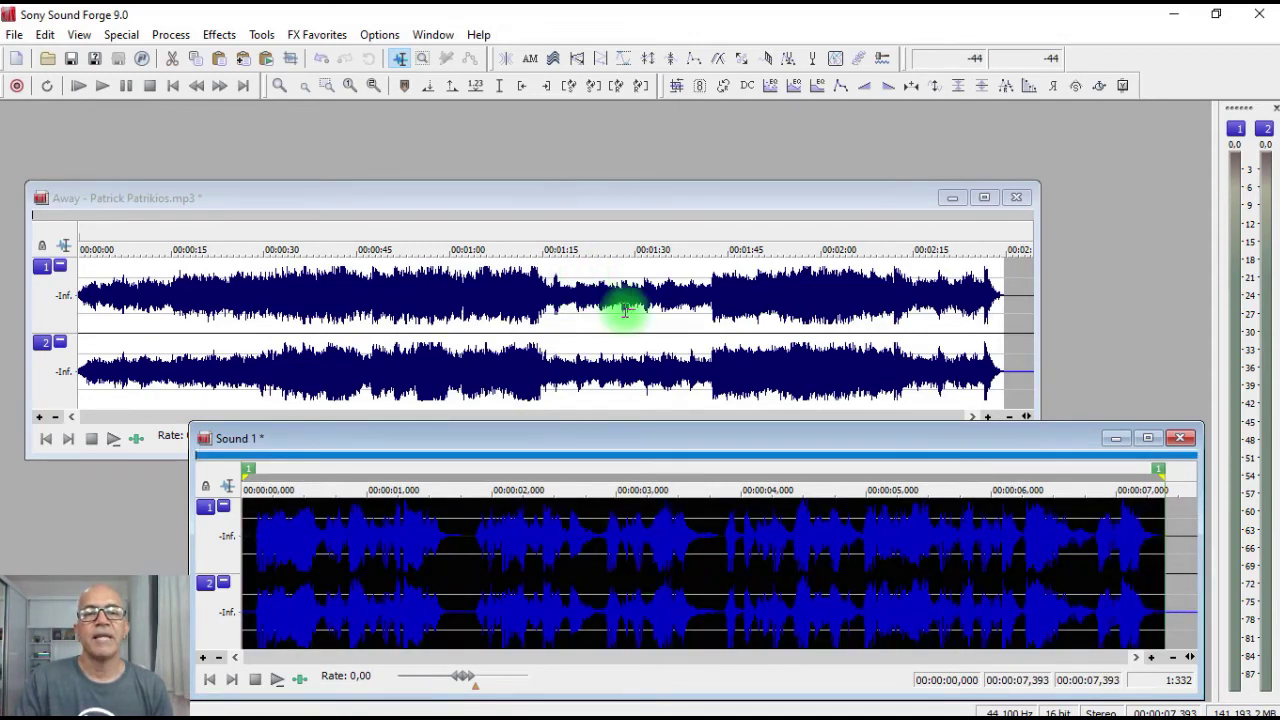
# Step: Play the music track from about 00:01:13,999, just before its quieter middle section, to check where the voice fits
pyautogui.click(460, 332)
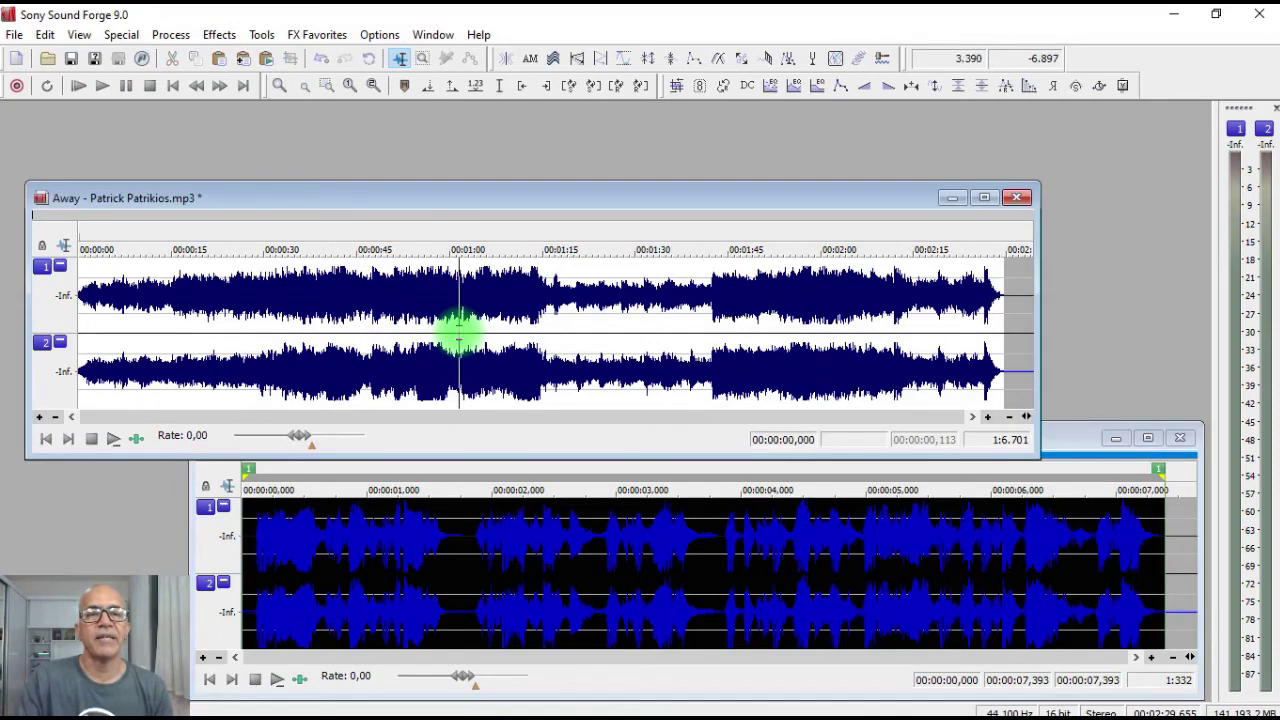
pyautogui.press('space')
pyautogui.click(536, 328)
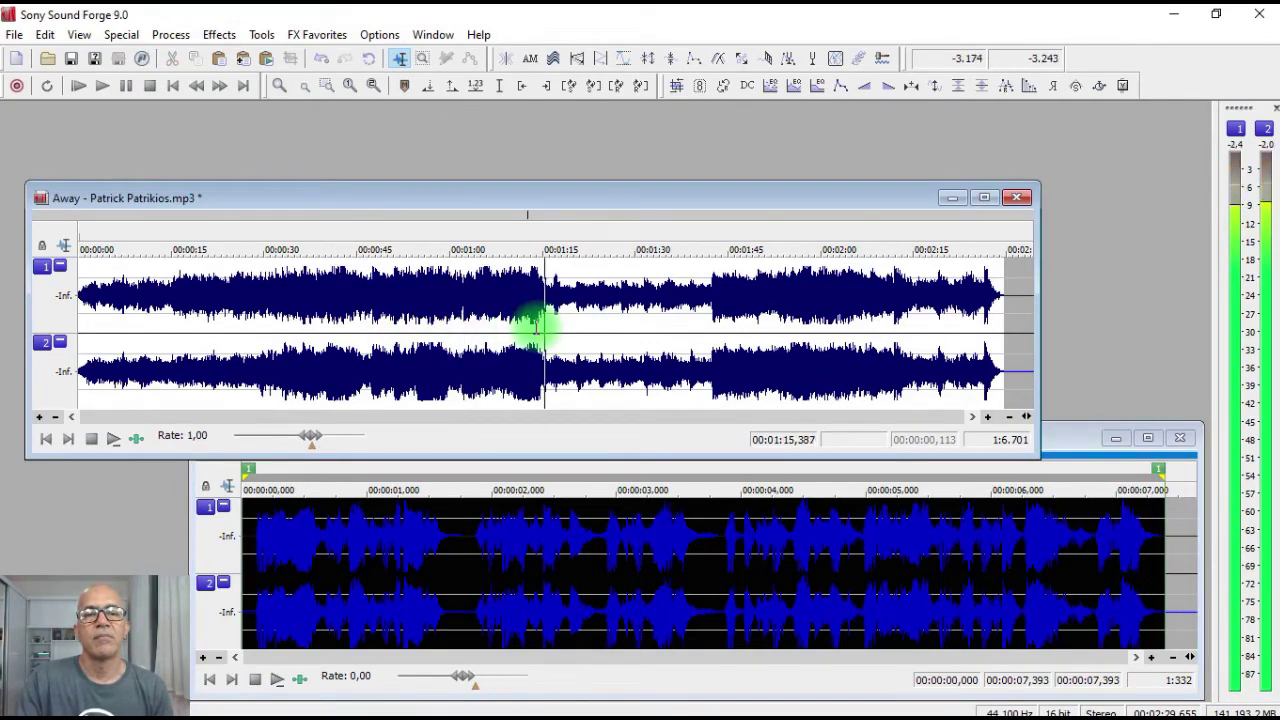
pyautogui.press('space')
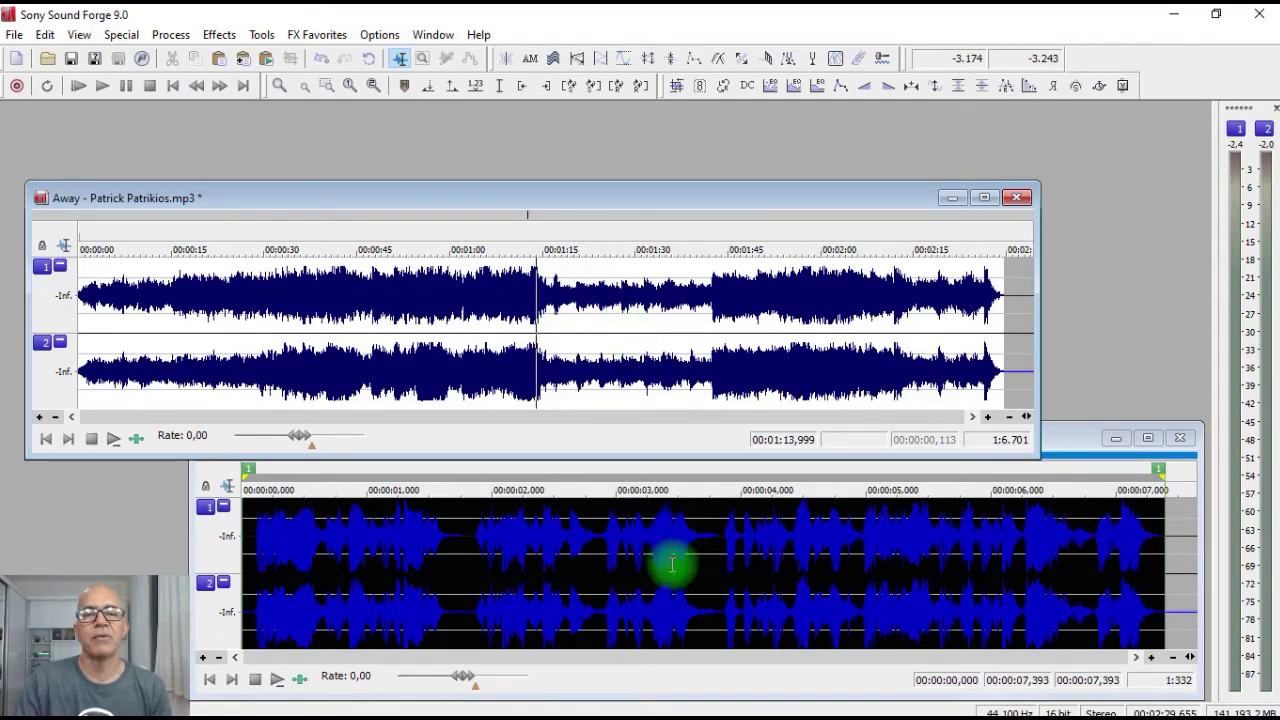
pyautogui.moveTo(643, 571); pyautogui.dragTo(579, 450)
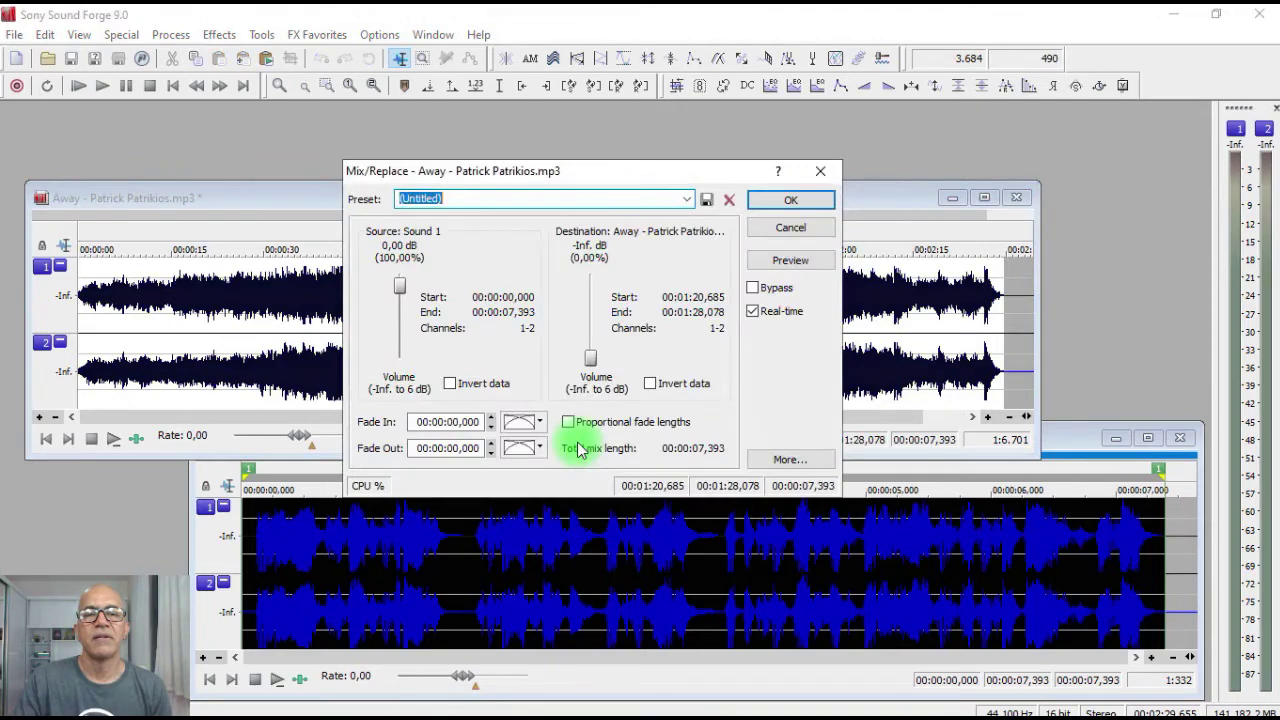
pyautogui.click(806, 206)
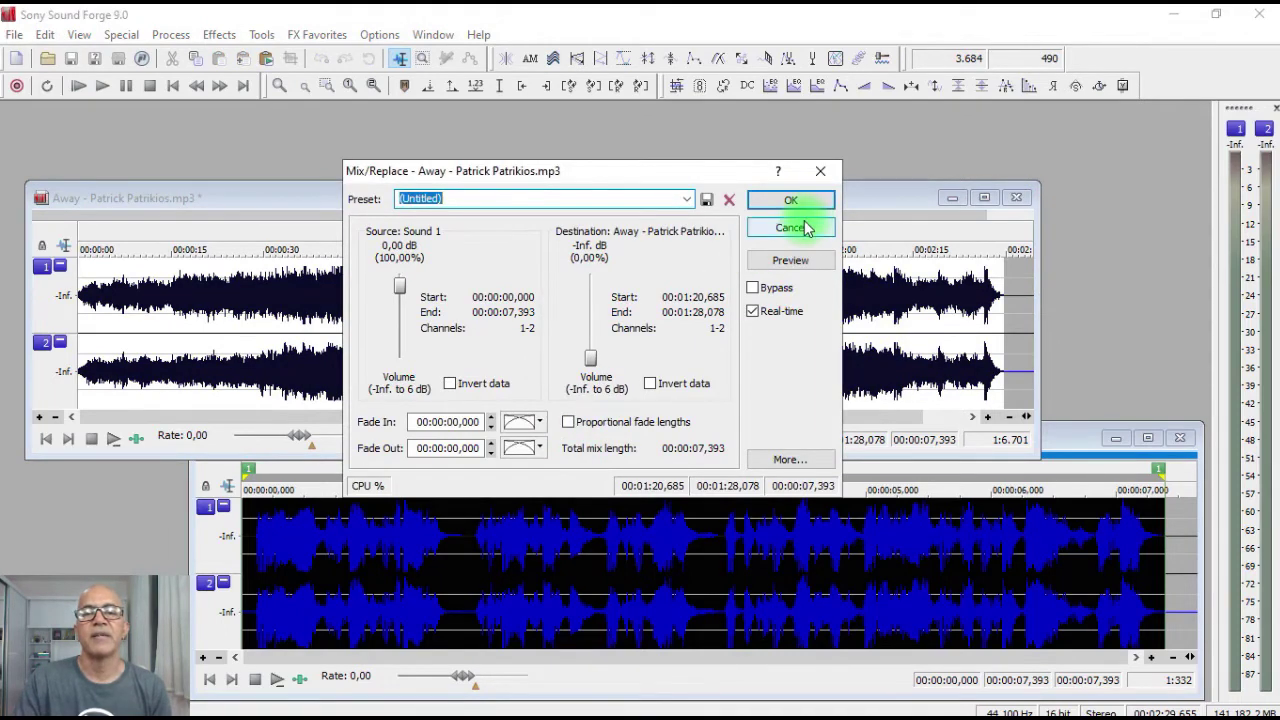
pyautogui.click(604, 568)
pyautogui.click(629, 566)
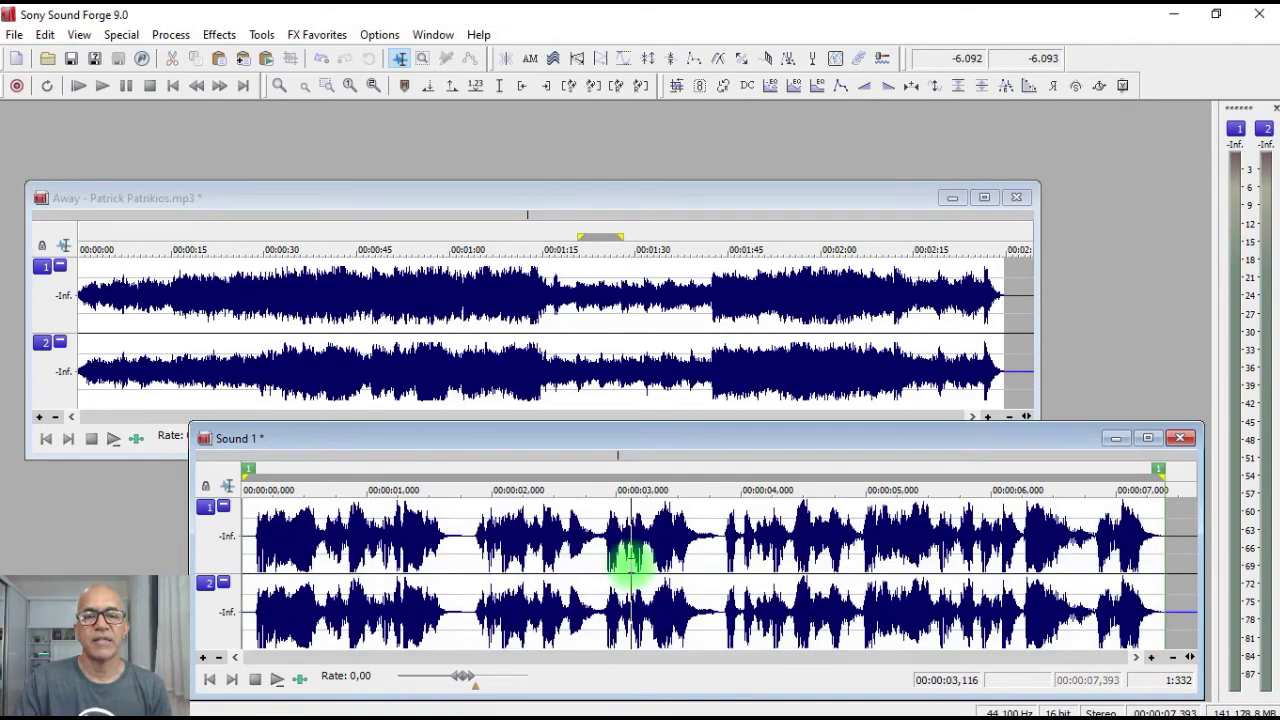
pyautogui.doubleClick(616, 568)
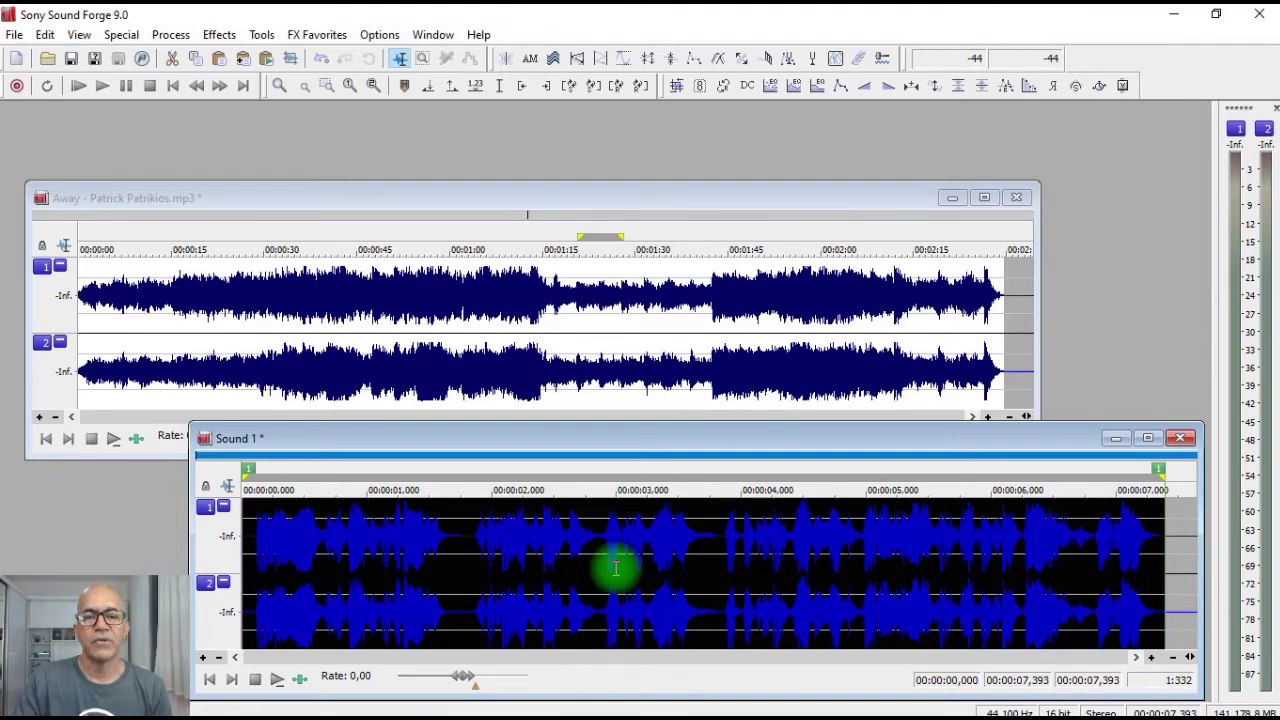
pyautogui.moveTo(616, 568); pyautogui.dragTo(540, 353)
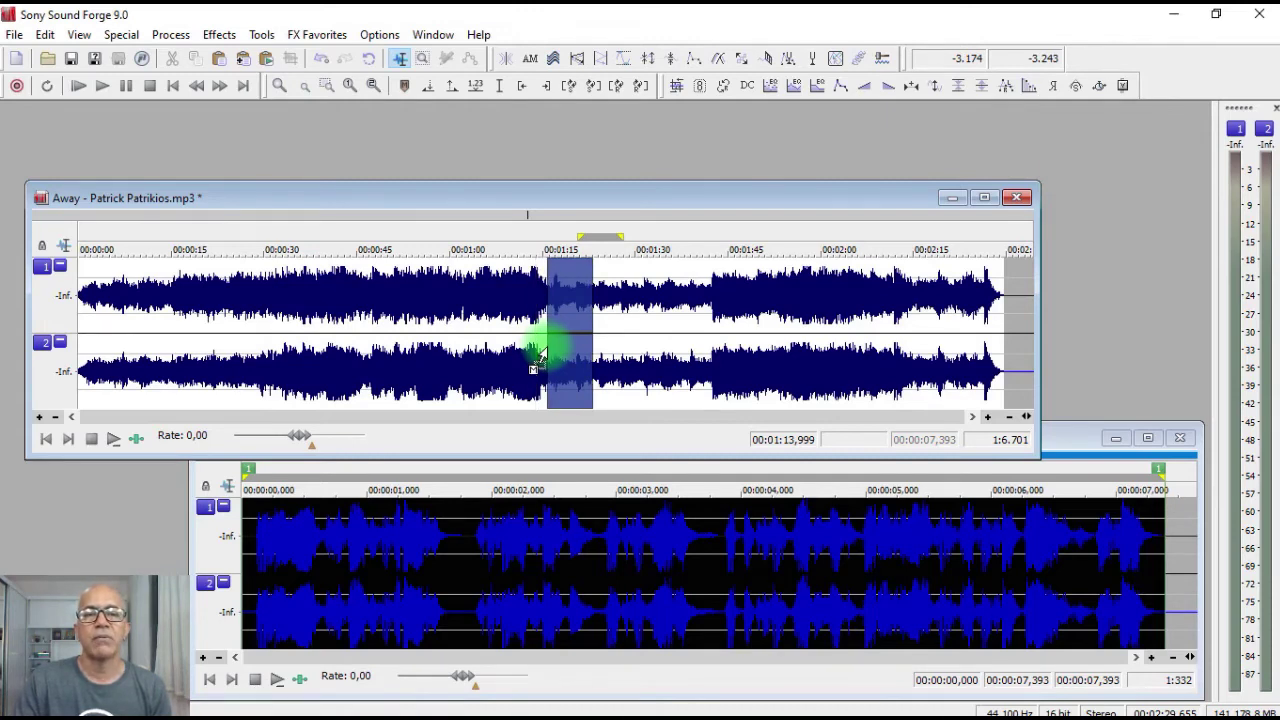
pyautogui.moveTo(540, 352); pyautogui.dragTo(543, 350)
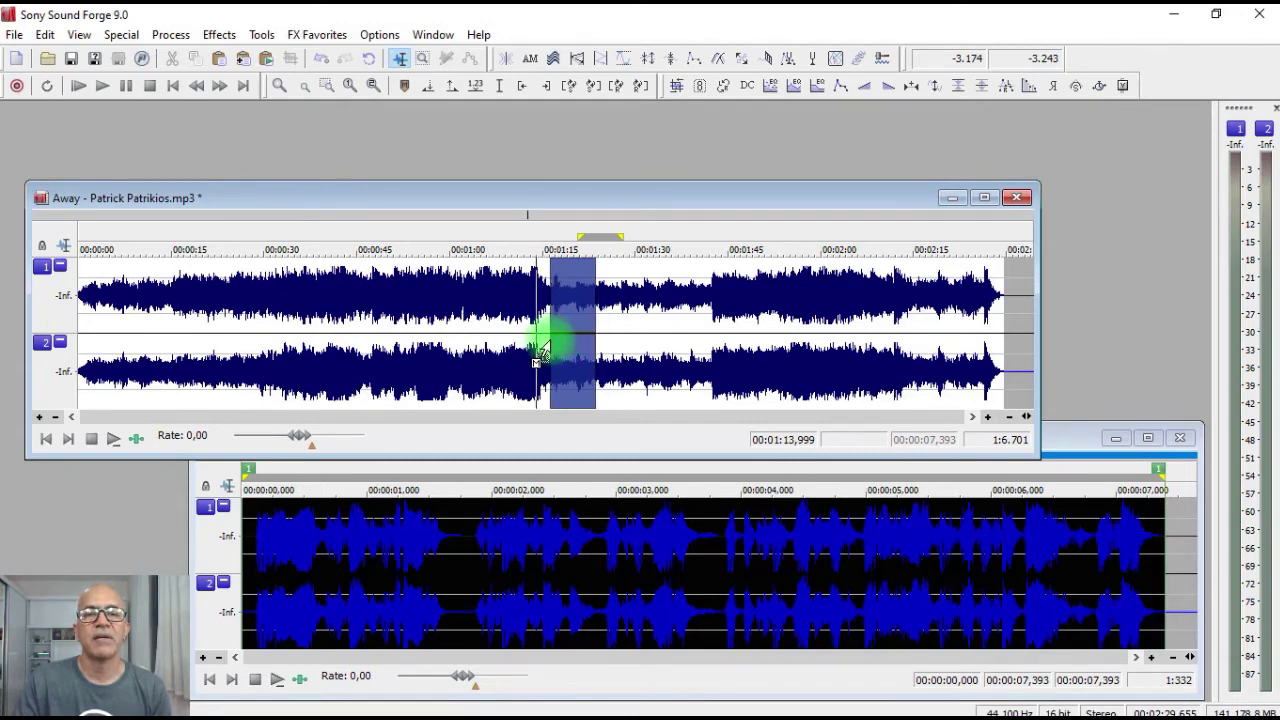
pyautogui.moveTo(543, 350); pyautogui.dragTo(544, 349)
pyautogui.rightClick(551, 346)
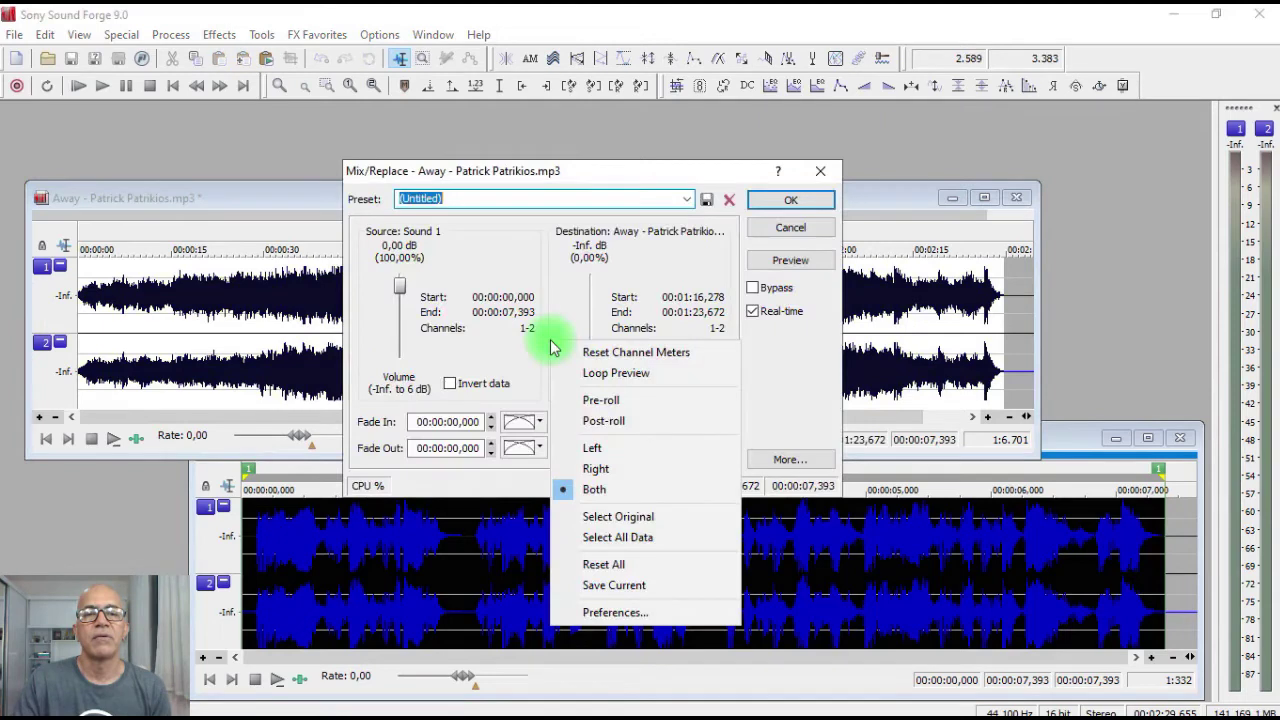
pyautogui.click(788, 206)
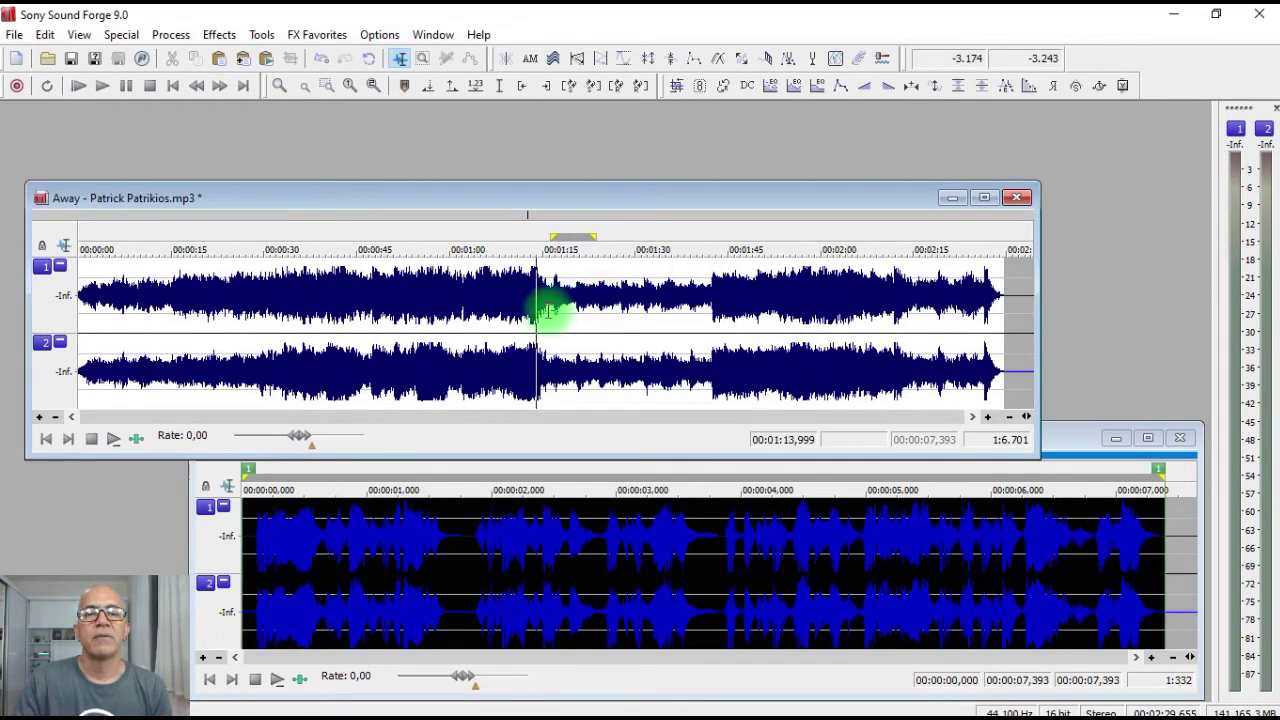
# Step: Mix the selected voice take into the music track at about 00:01:15,975, with the voice at 0,00 dB and the destination volume at -5,68 dB
pyautogui.moveTo(629, 591); pyautogui.dragTo(537, 378)
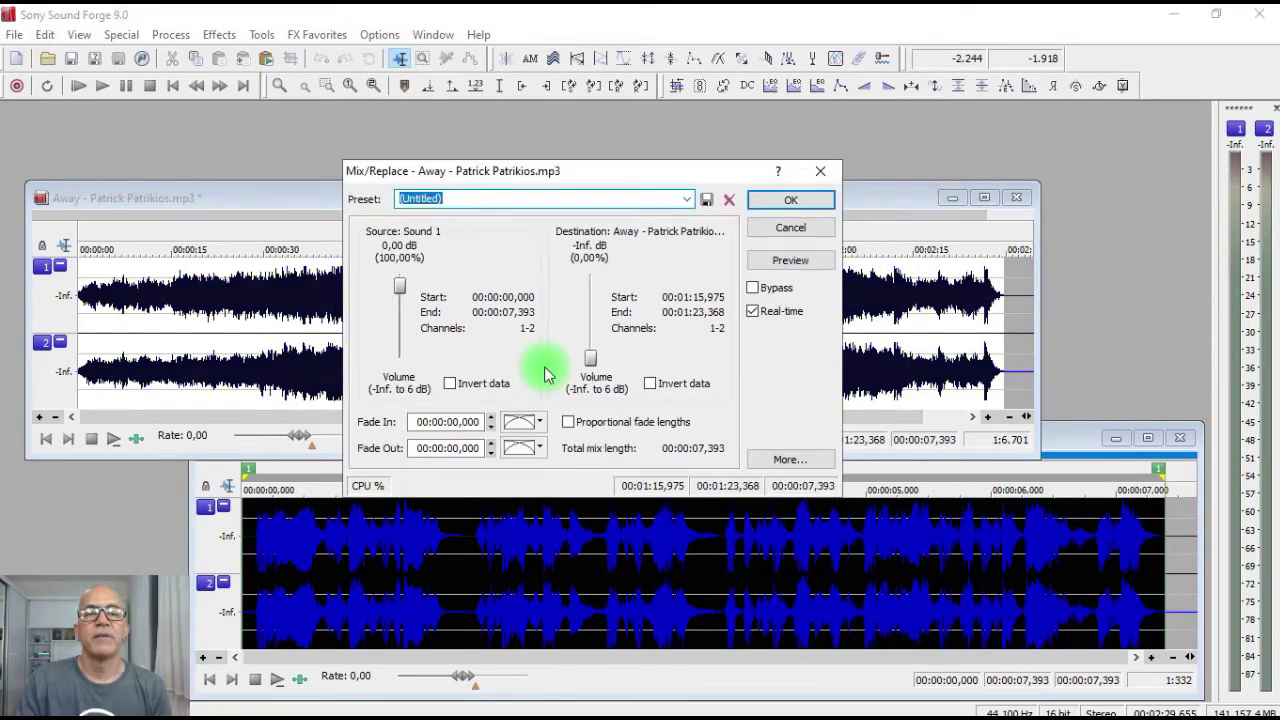
pyautogui.press('Return')
pyautogui.moveTo(630, 590); pyautogui.dragTo(543, 352)
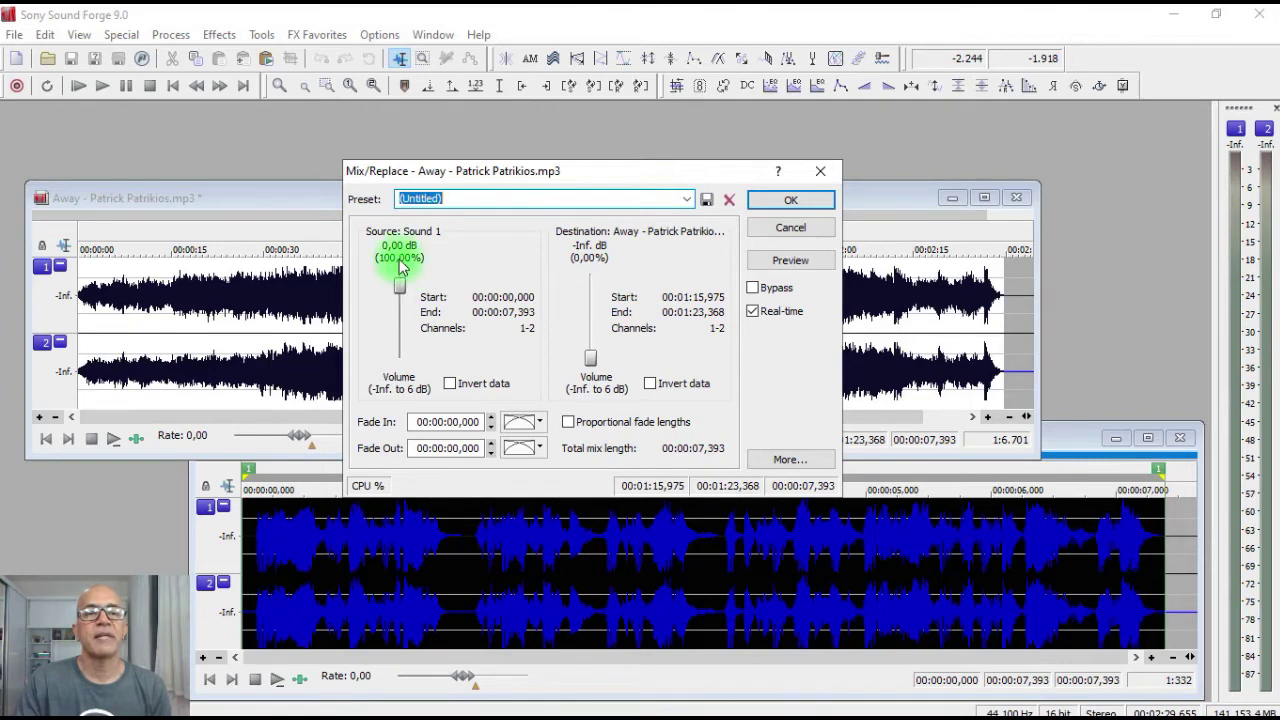
pyautogui.click(590, 362)
pyautogui.moveTo(590, 366); pyautogui.dragTo(592, 294)
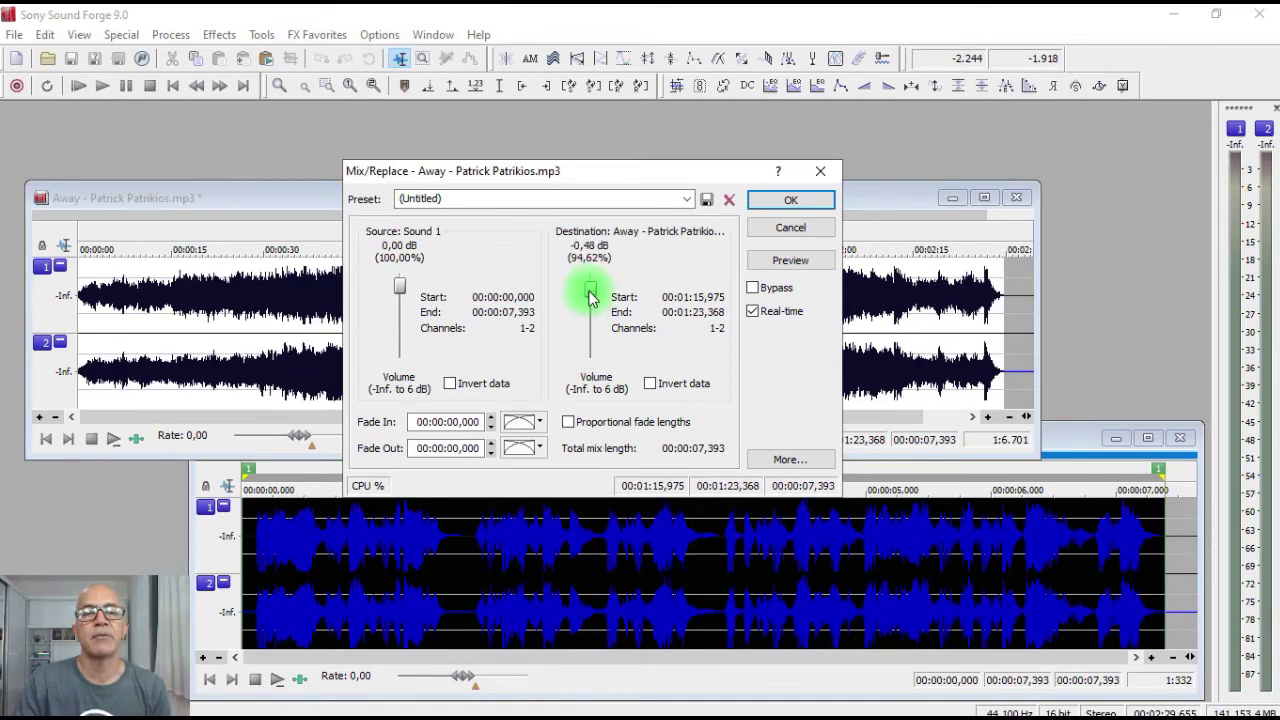
pyautogui.moveTo(590, 303); pyautogui.dragTo(590, 313)
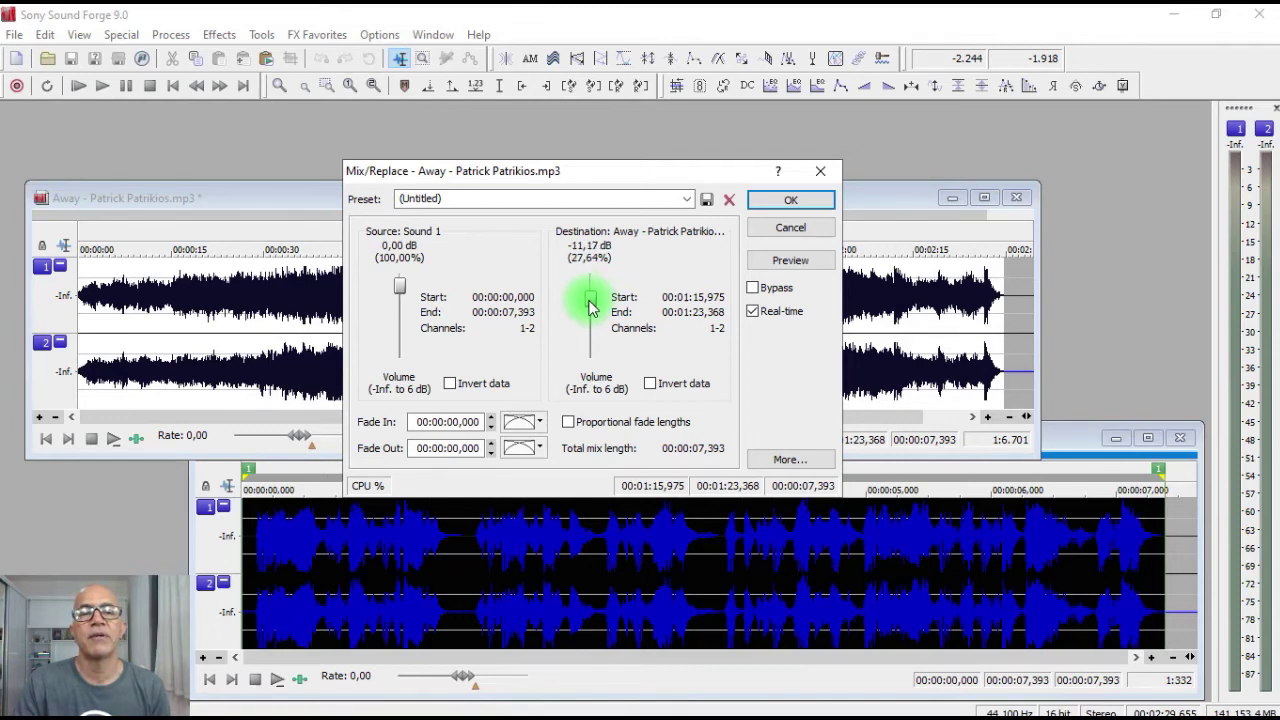
pyautogui.moveTo(590, 307); pyautogui.dragTo(593, 305)
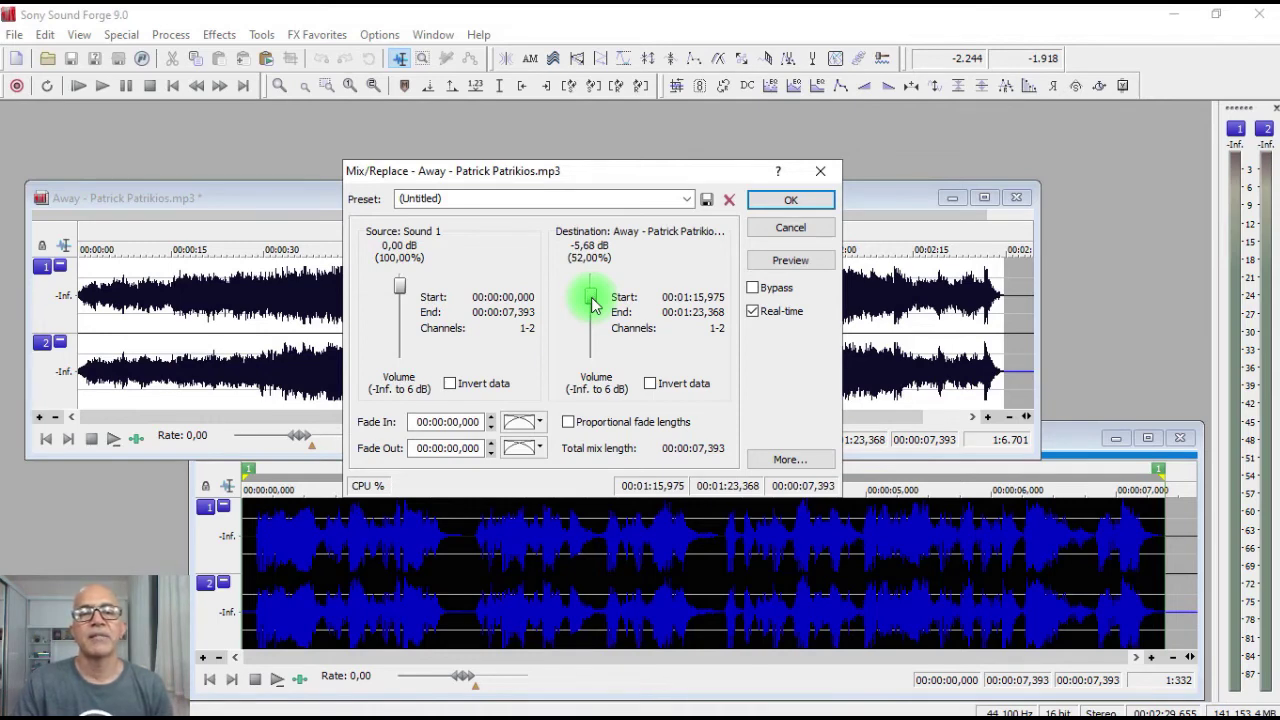
pyautogui.click(787, 203)
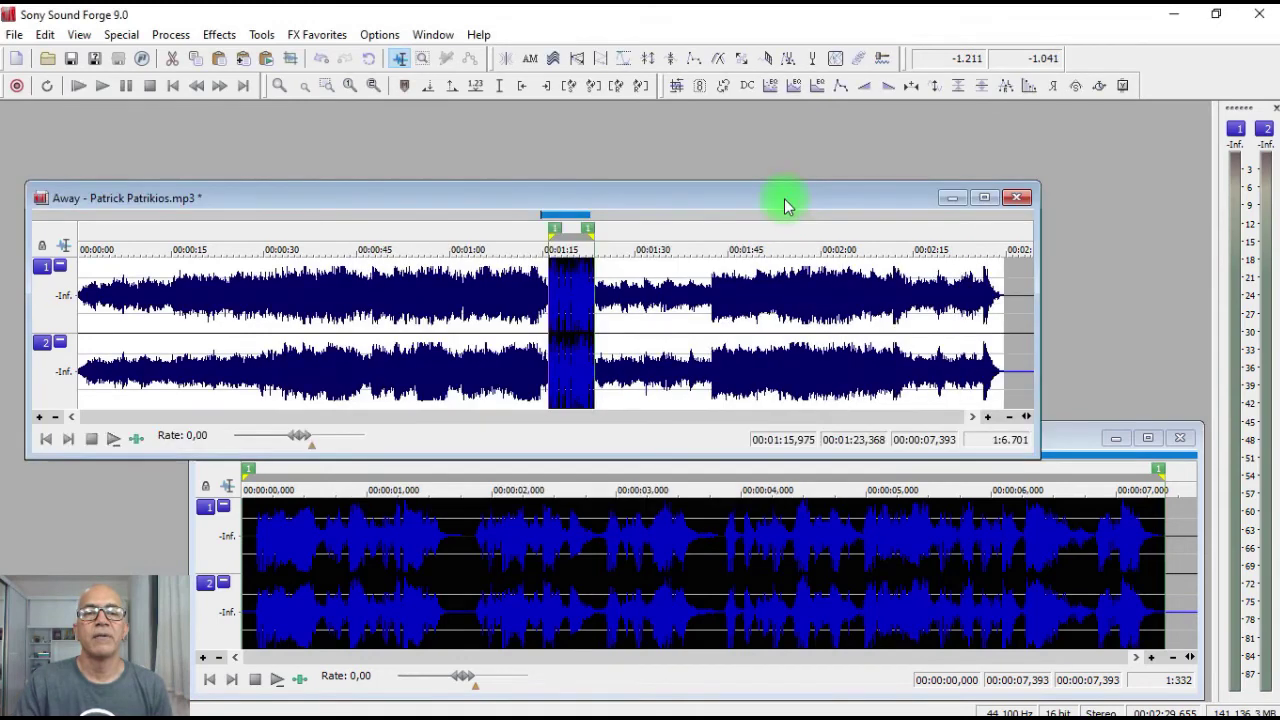
# Step: Play back the mixed section of the music track from about 00:01:14,759
pyautogui.click(540, 322)
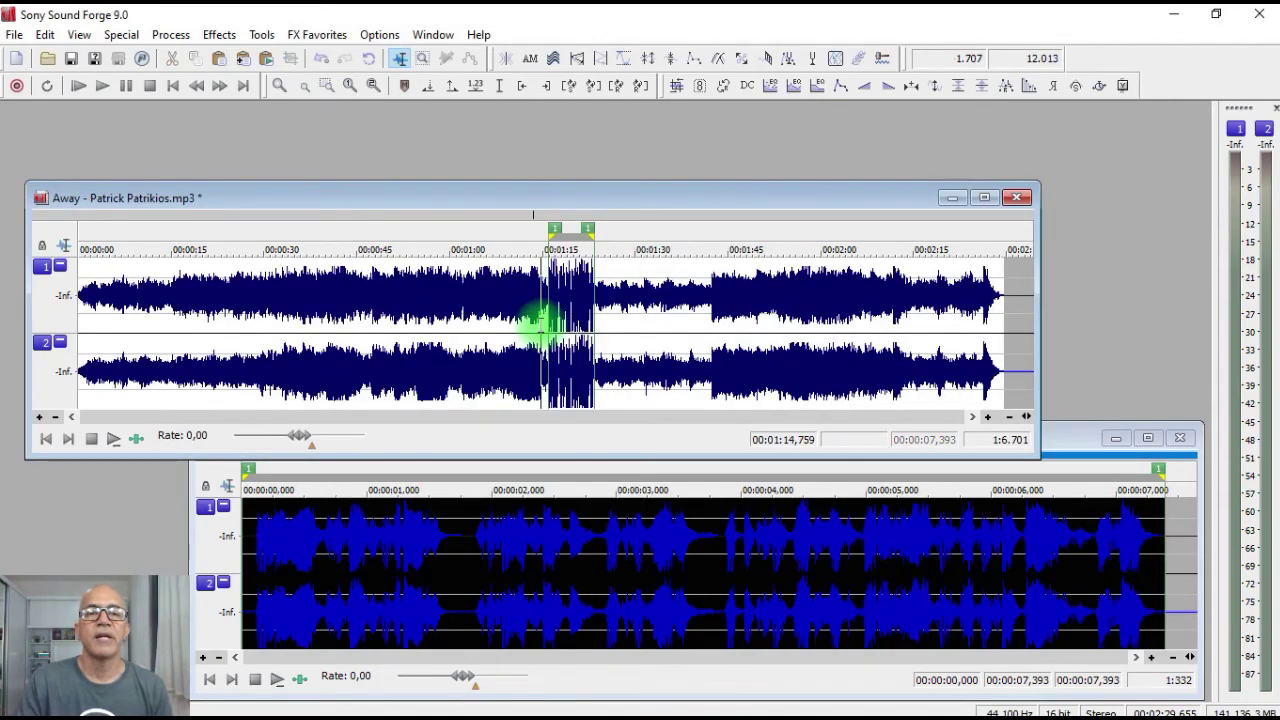
pyautogui.press('space')
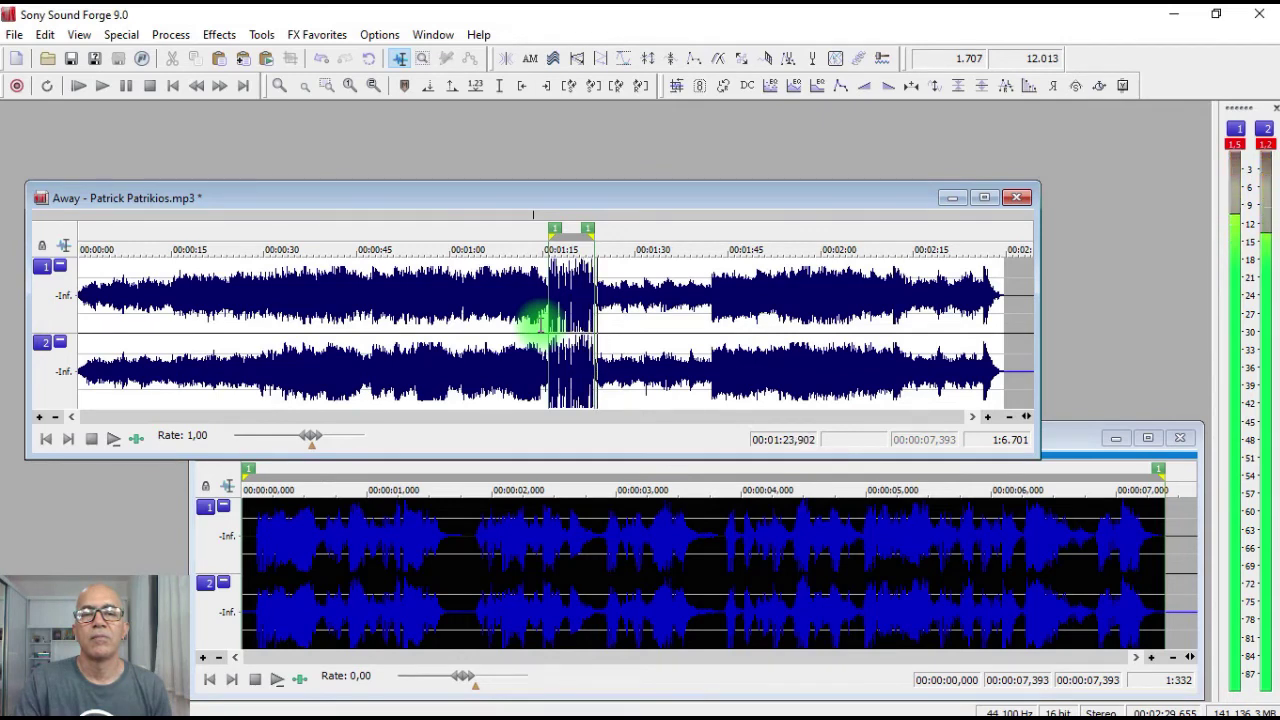
pyautogui.press('space')
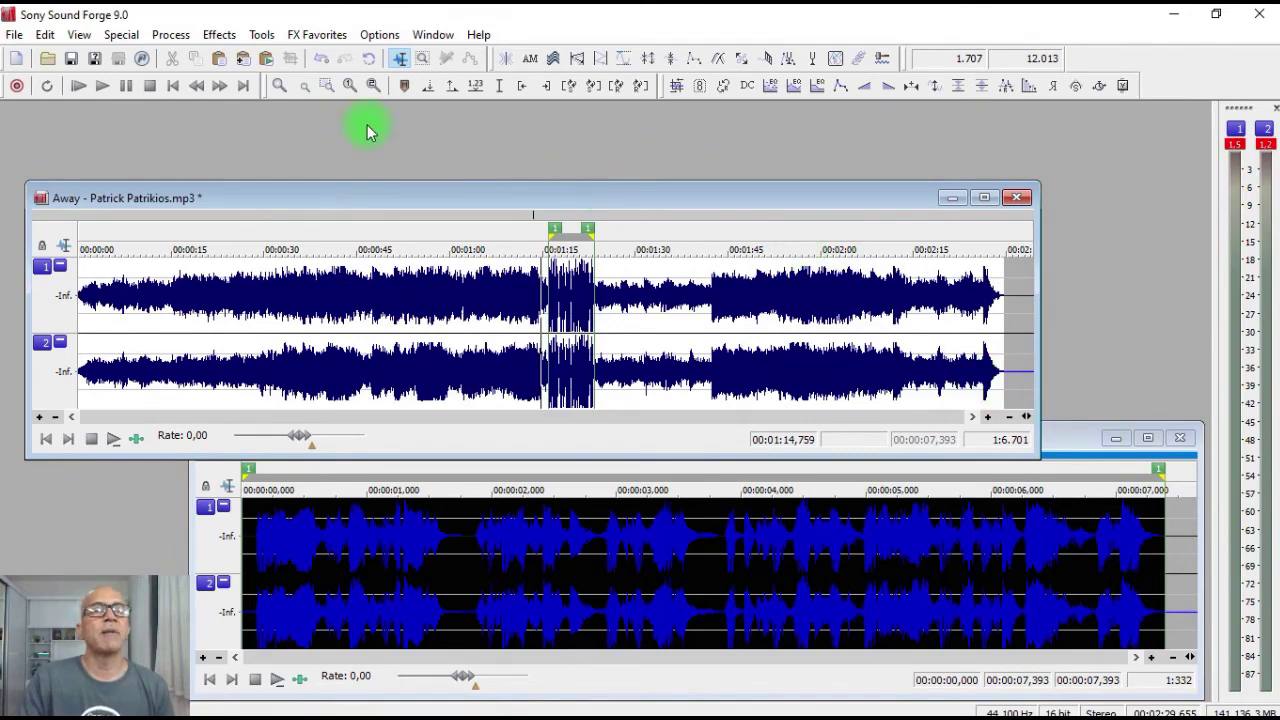
# Step: Start saving the mixed music track as a new file and choose the Músicas library as the destination folder
pyautogui.click(94, 58)
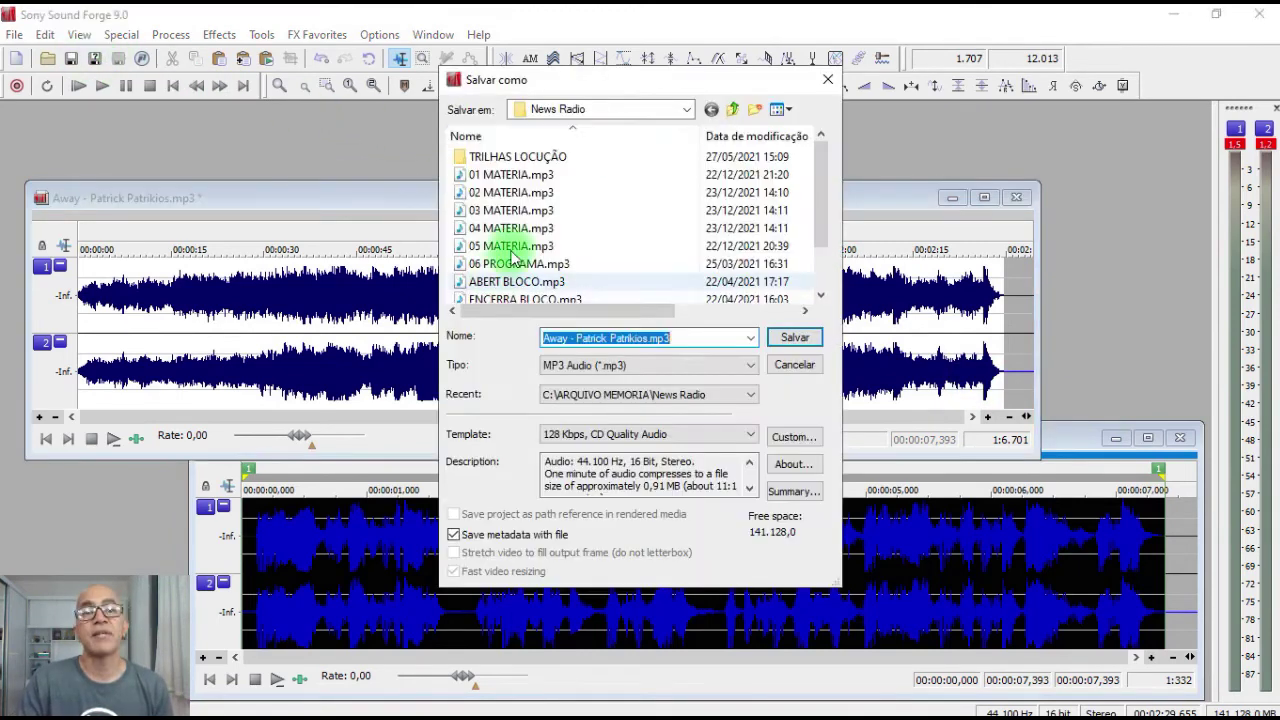
pyautogui.click(687, 112)
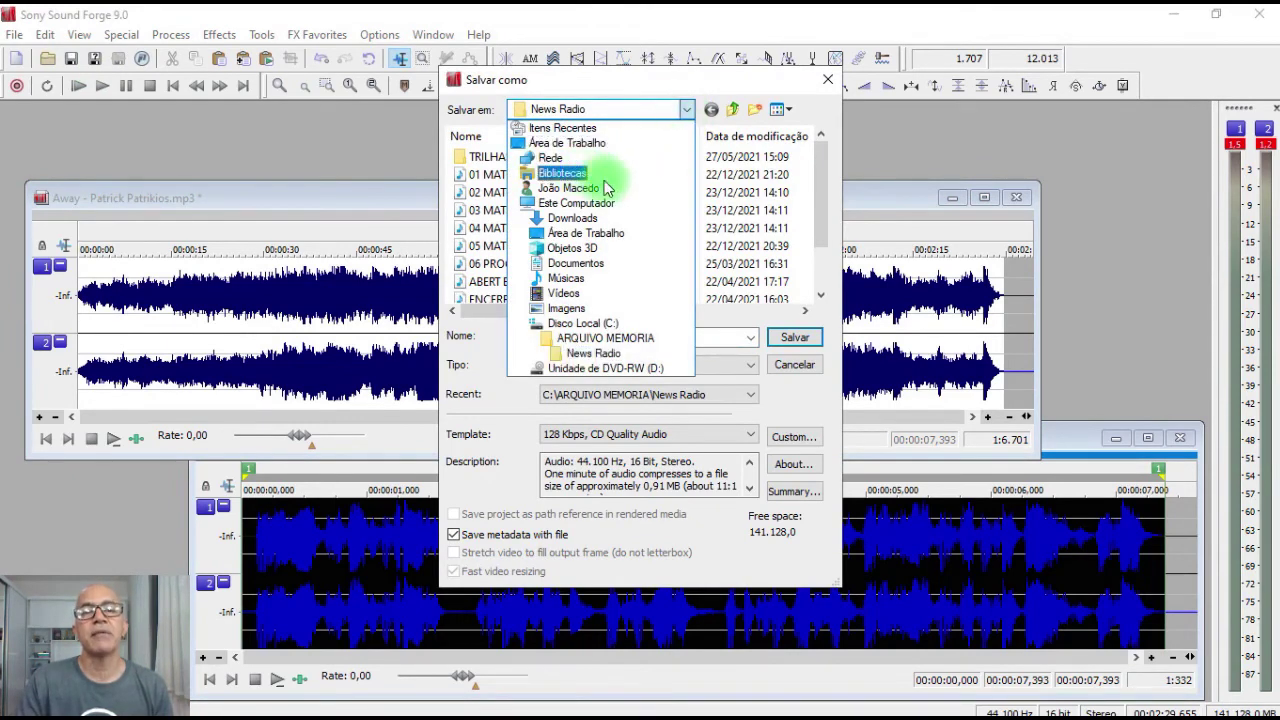
pyautogui.click(565, 178)
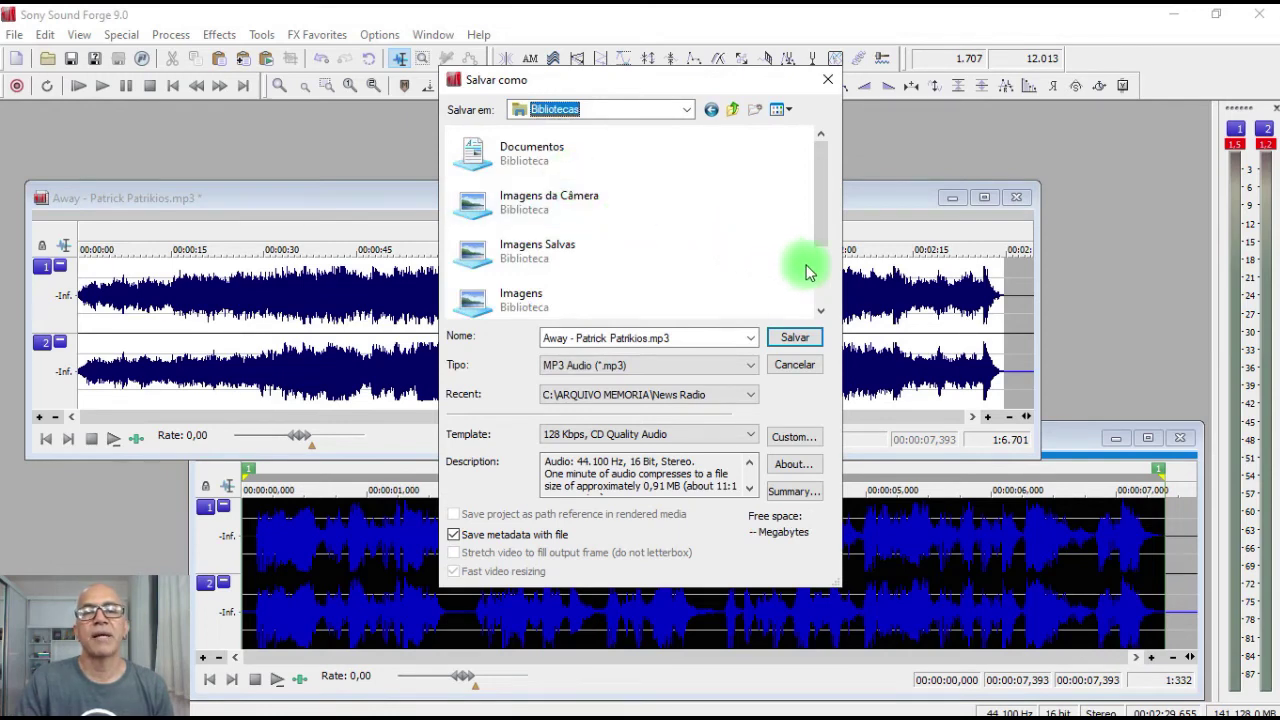
pyautogui.scroll(-1, 822, 289)
pyautogui.scroll(-1, 822, 289)
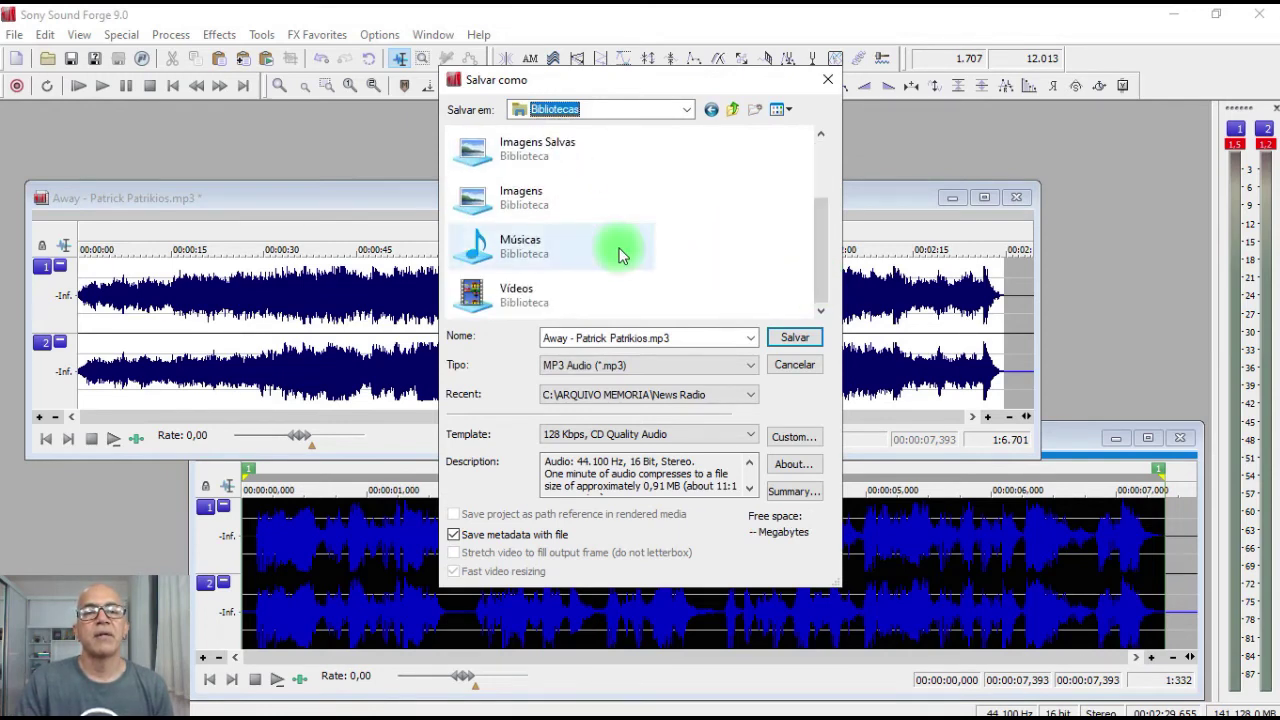
pyautogui.click(553, 239)
pyautogui.doubleClick(554, 241)
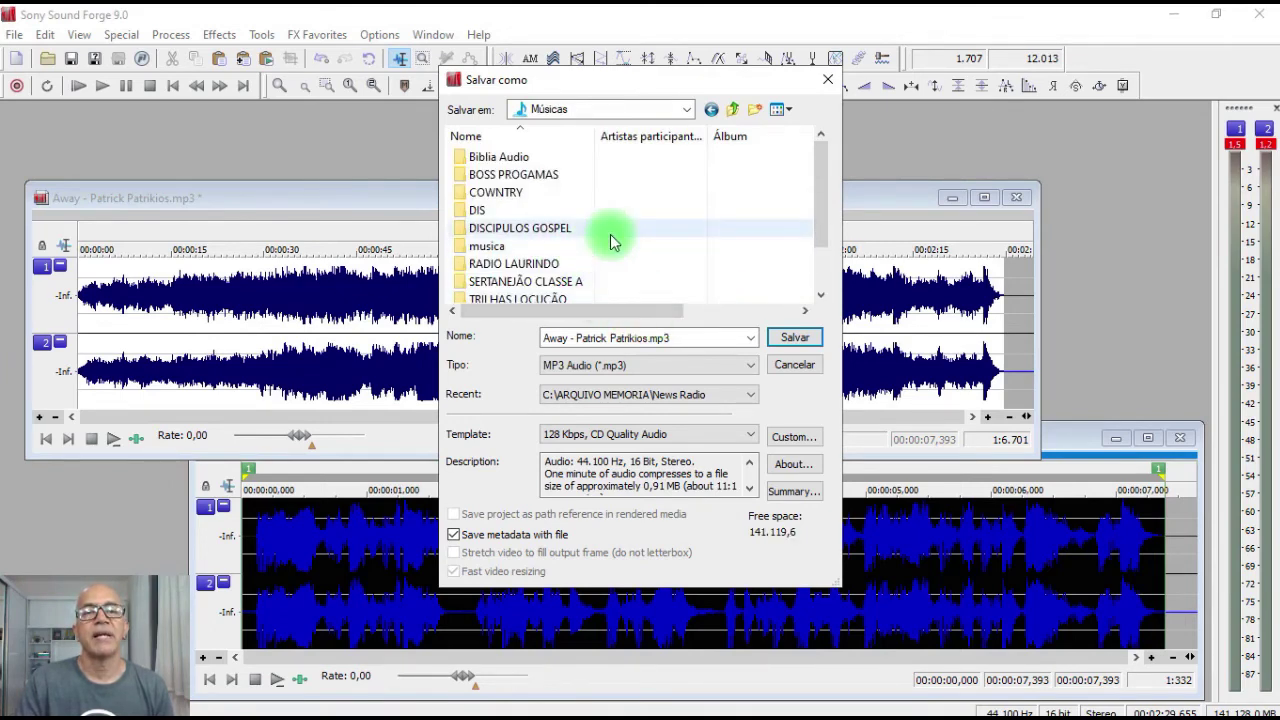
# Step: Save the mix as Away - Patrick Patrikios.mp3 in MP3 Audio format with the 128 Kbps, CD Quality Audio template
pyautogui.doubleClick(648, 338)
pyautogui.click(547, 340)
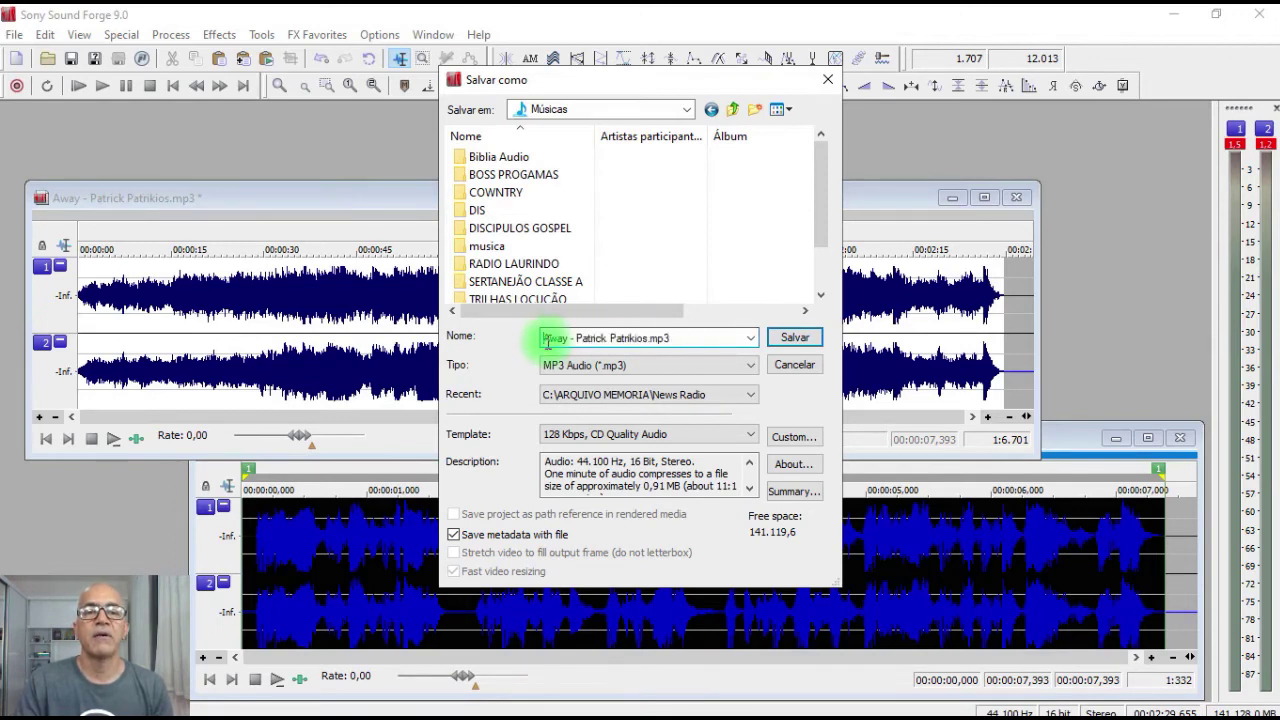
pyautogui.moveTo(545, 340); pyautogui.dragTo(640, 340)
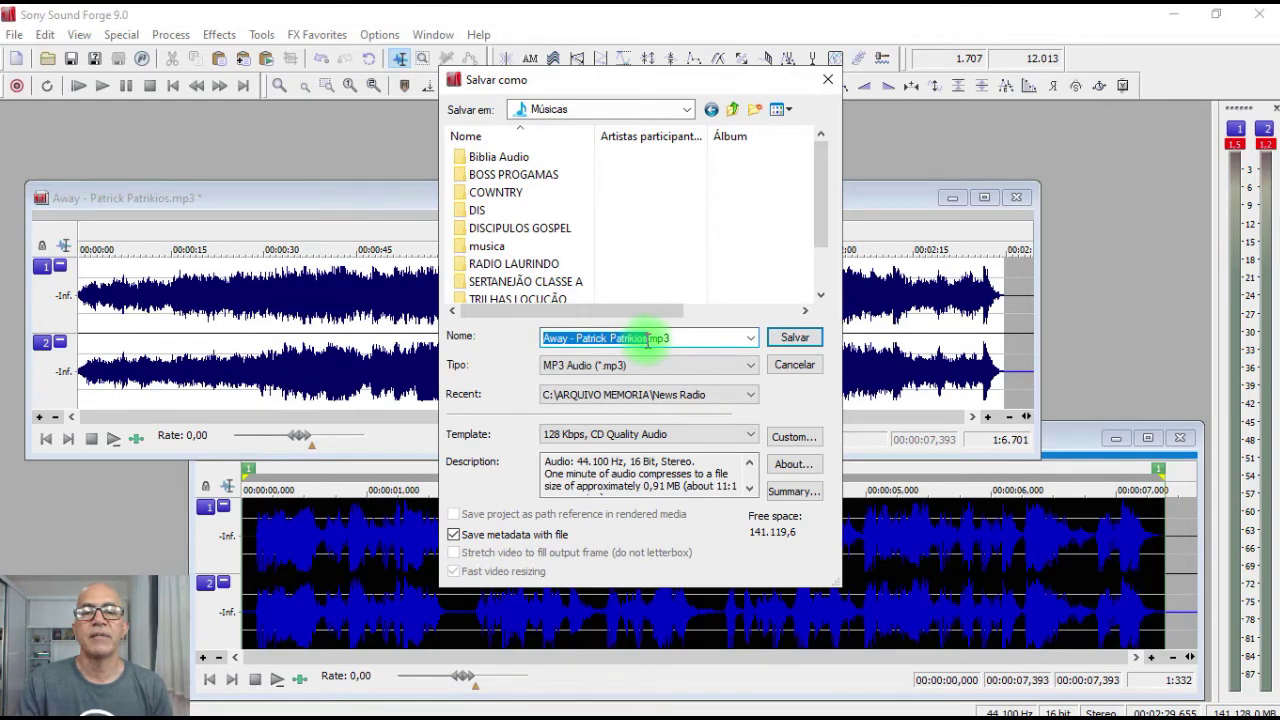
pyautogui.click(711, 294)
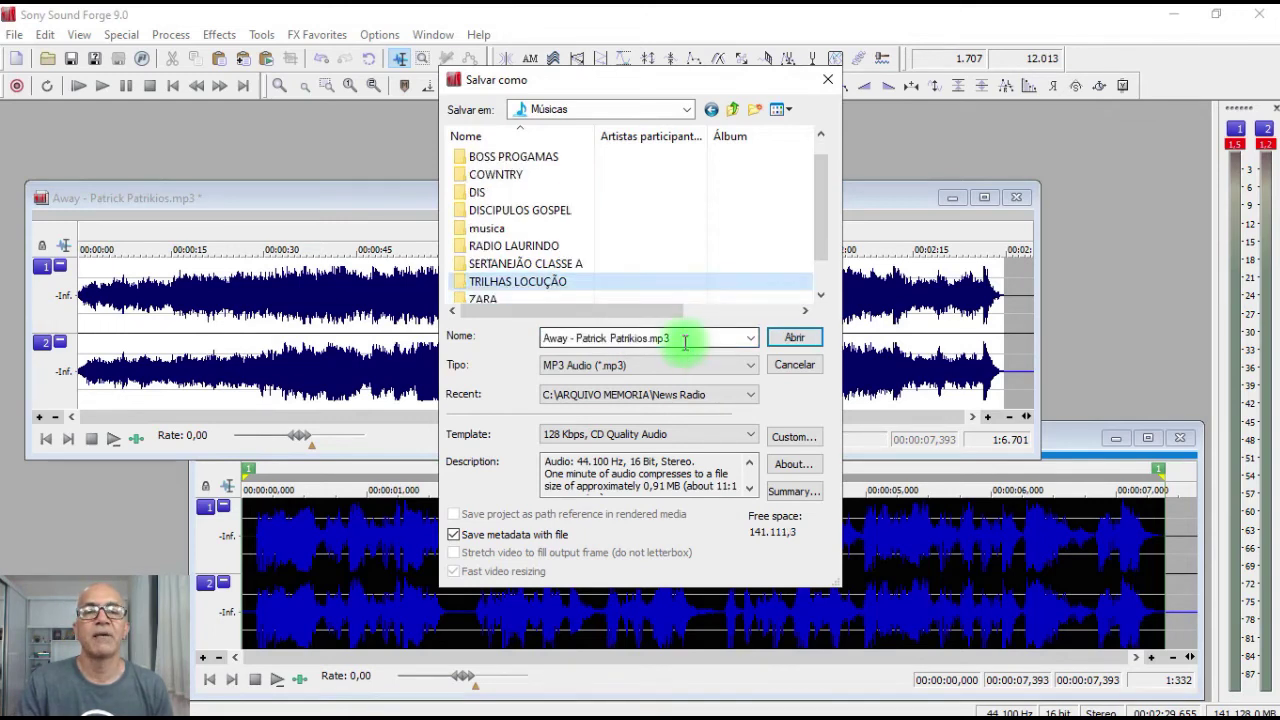
pyautogui.click(699, 342)
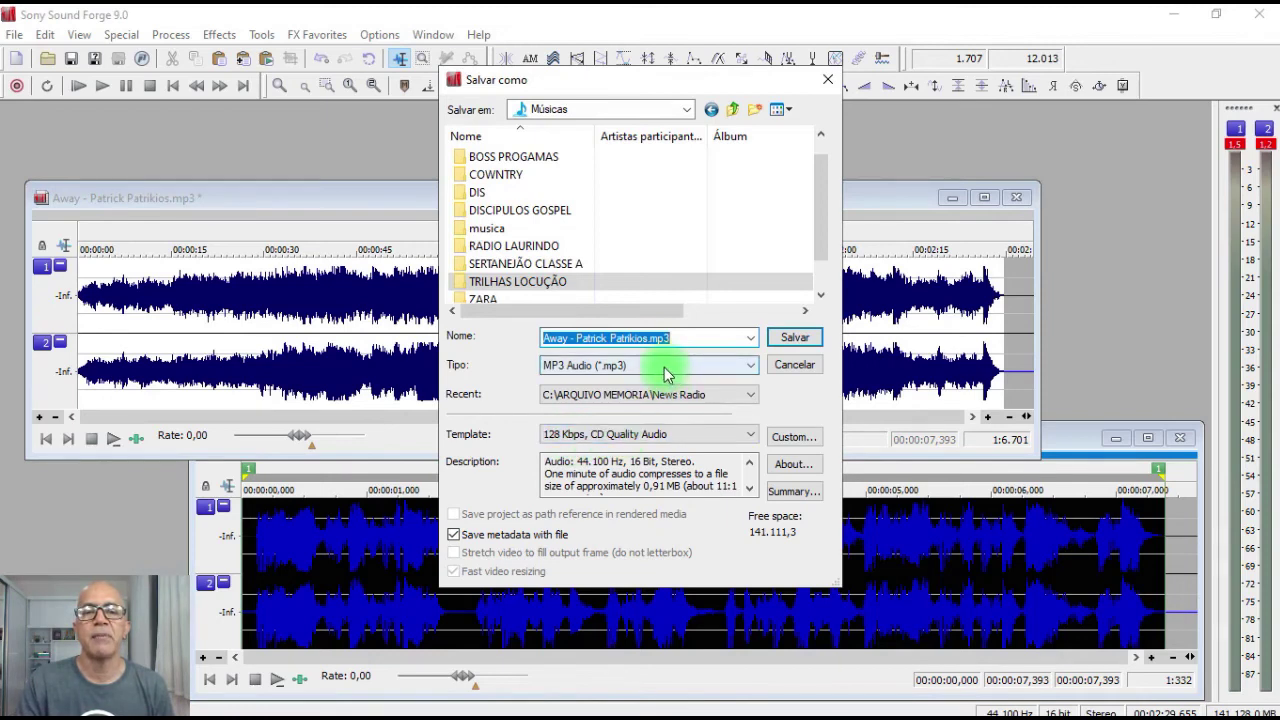
pyautogui.click(792, 339)
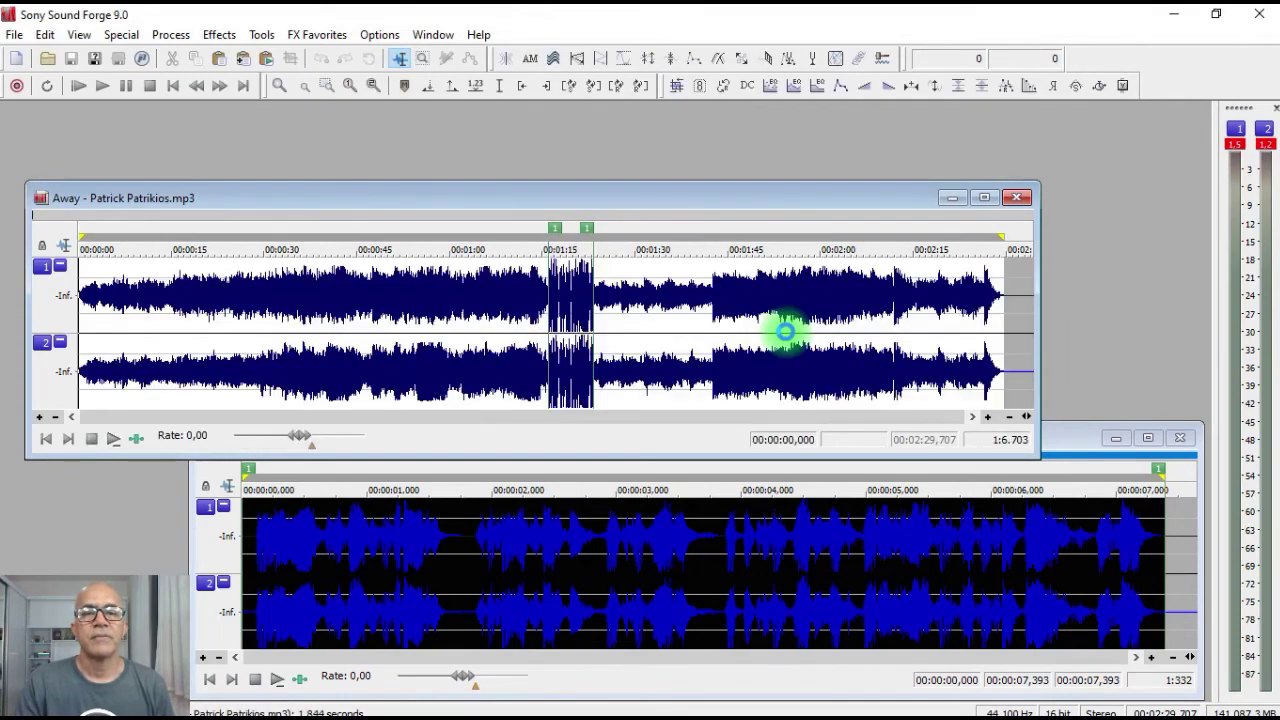
# Step: Close the saved music track and the Sound 1 voice recording, discarding the changes to Sound 1
pyautogui.click(584, 298)
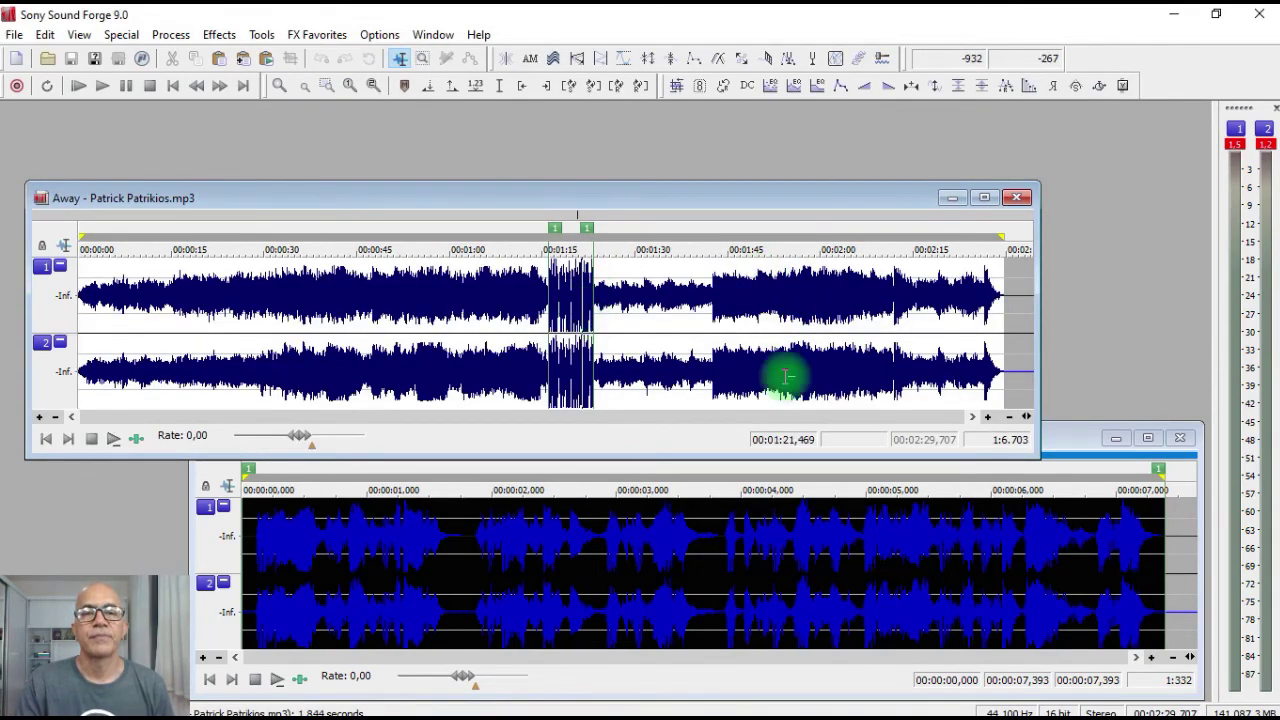
pyautogui.click(1017, 198)
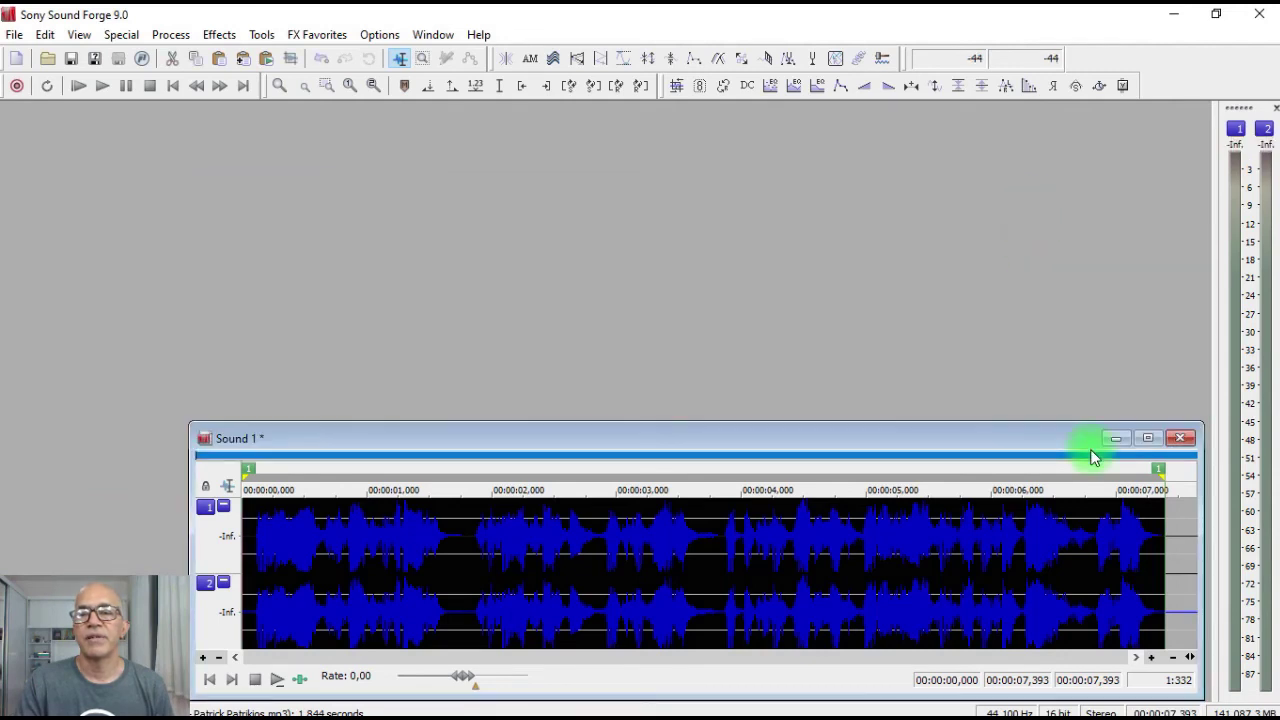
pyautogui.click(1180, 440)
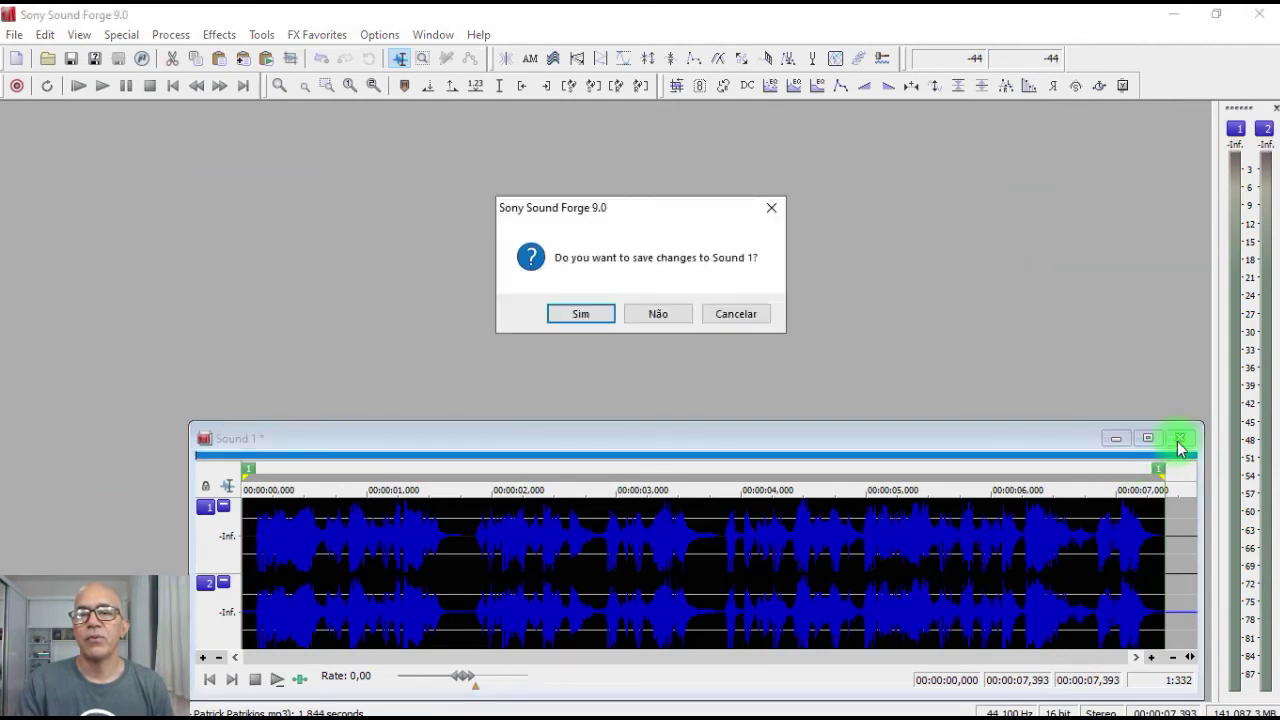
pyautogui.click(658, 316)
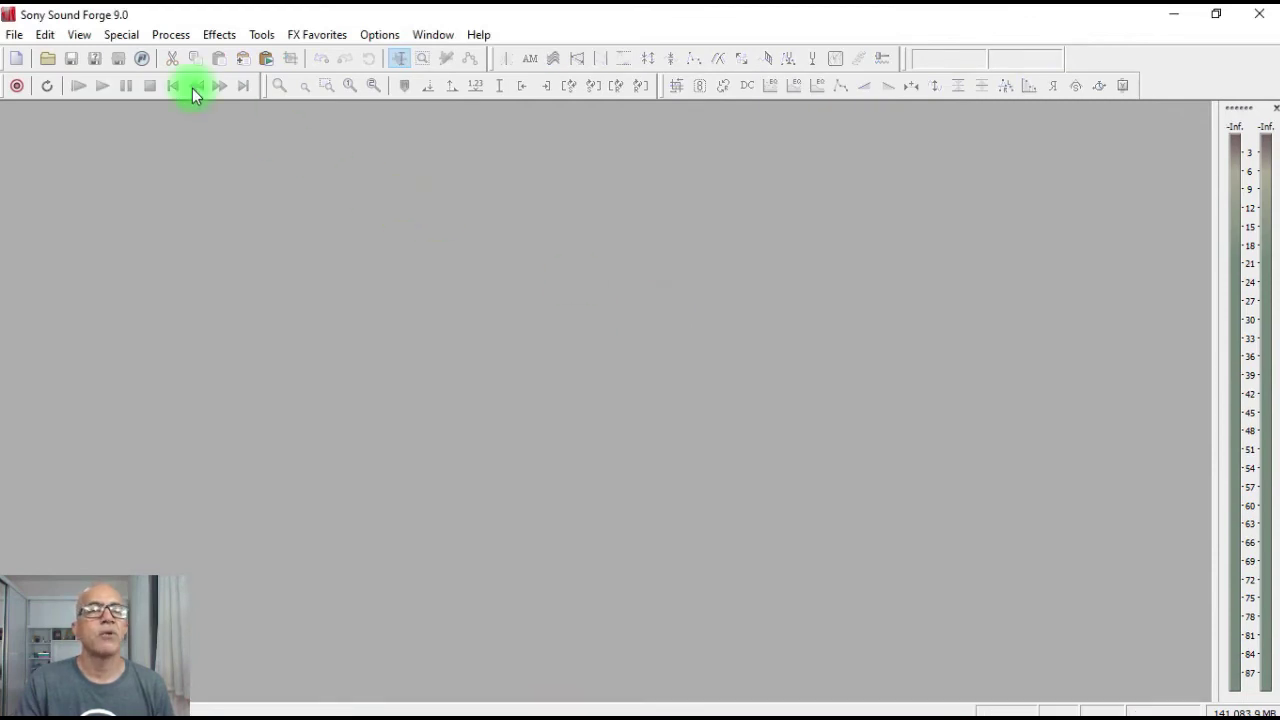
# Step: Open the saved mix Away - Patrick Patrikios.mp3 from the recent Music folder
pyautogui.click(50, 62)
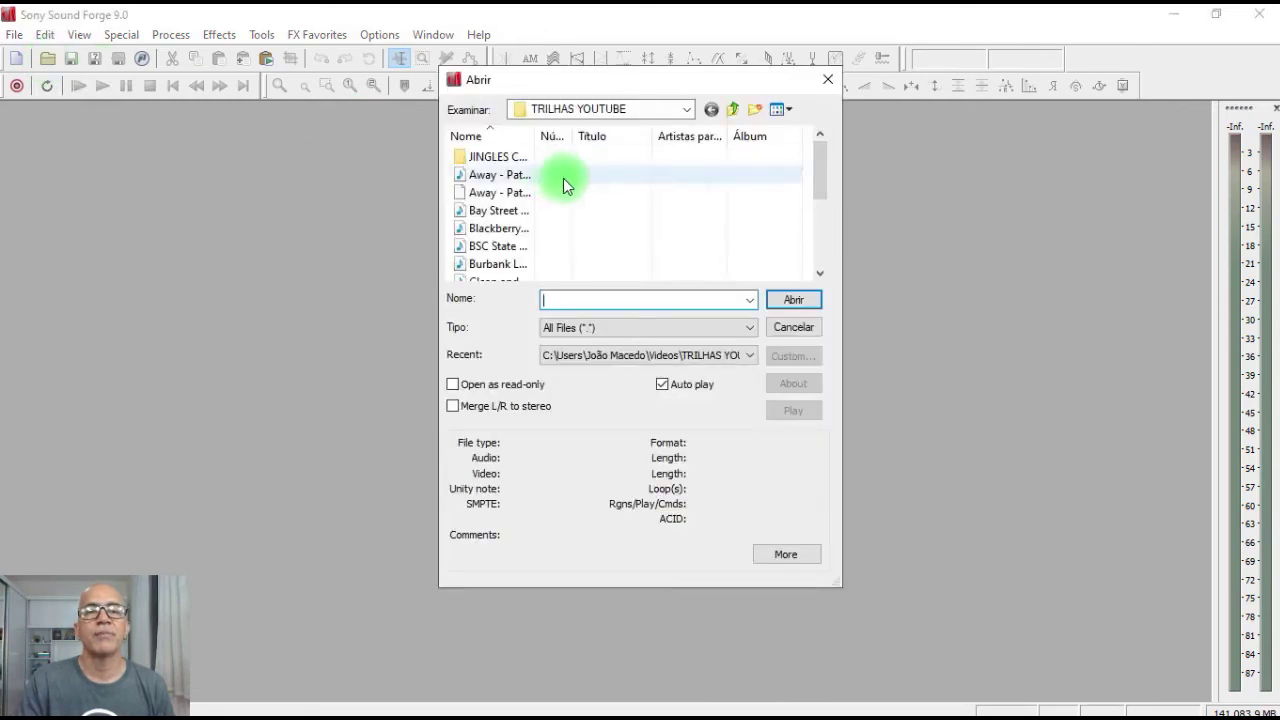
pyautogui.click(695, 356)
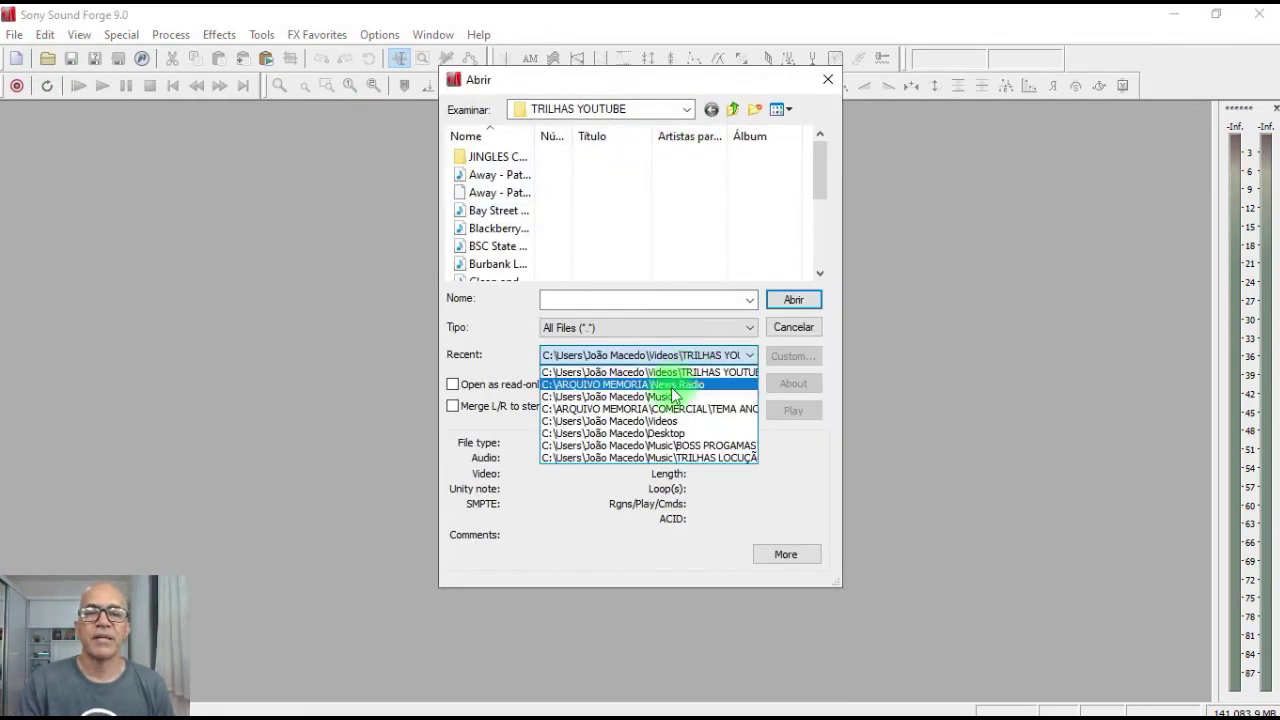
pyautogui.click(658, 397)
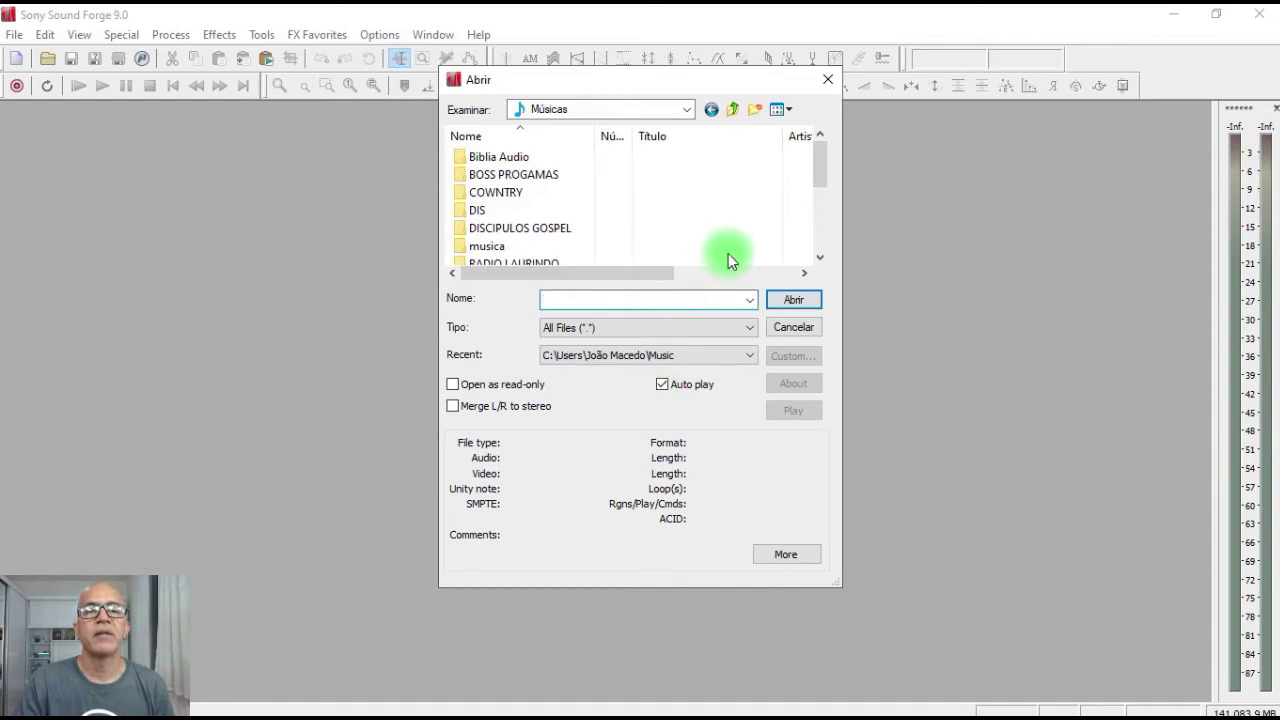
pyautogui.click(816, 251)
pyautogui.click(816, 251)
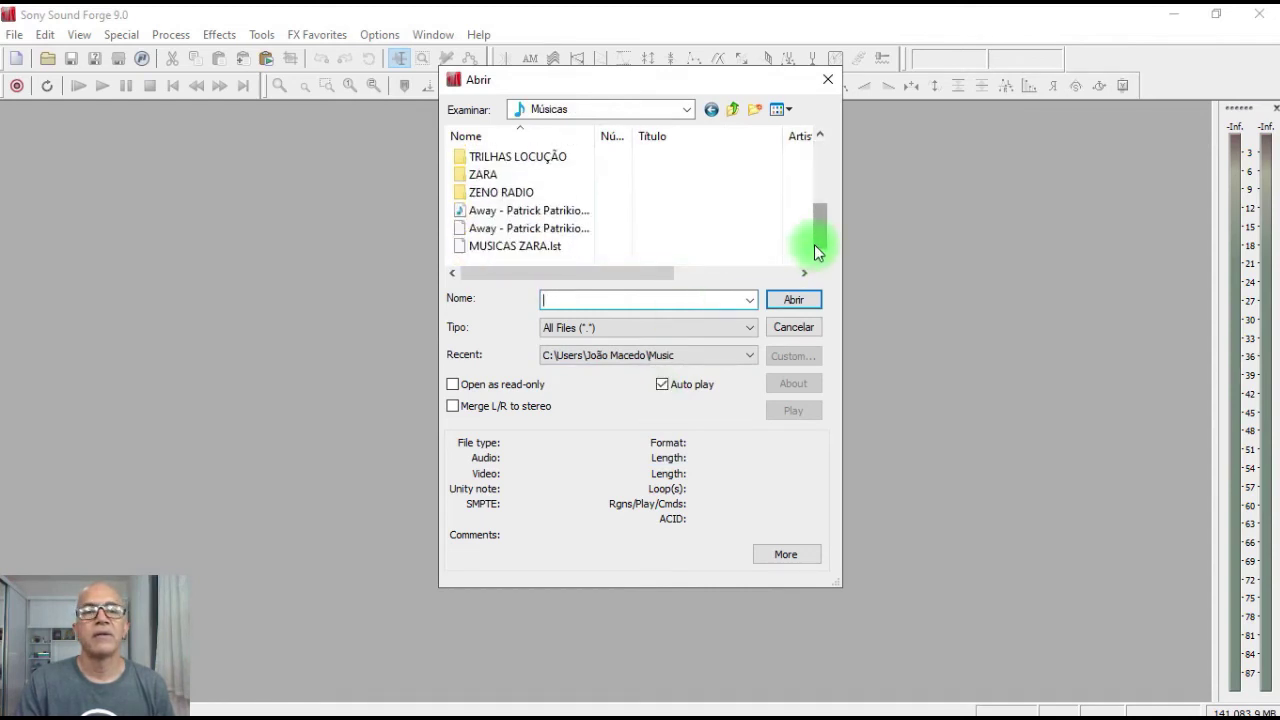
pyautogui.click(546, 212)
pyautogui.doubleClick(546, 214)
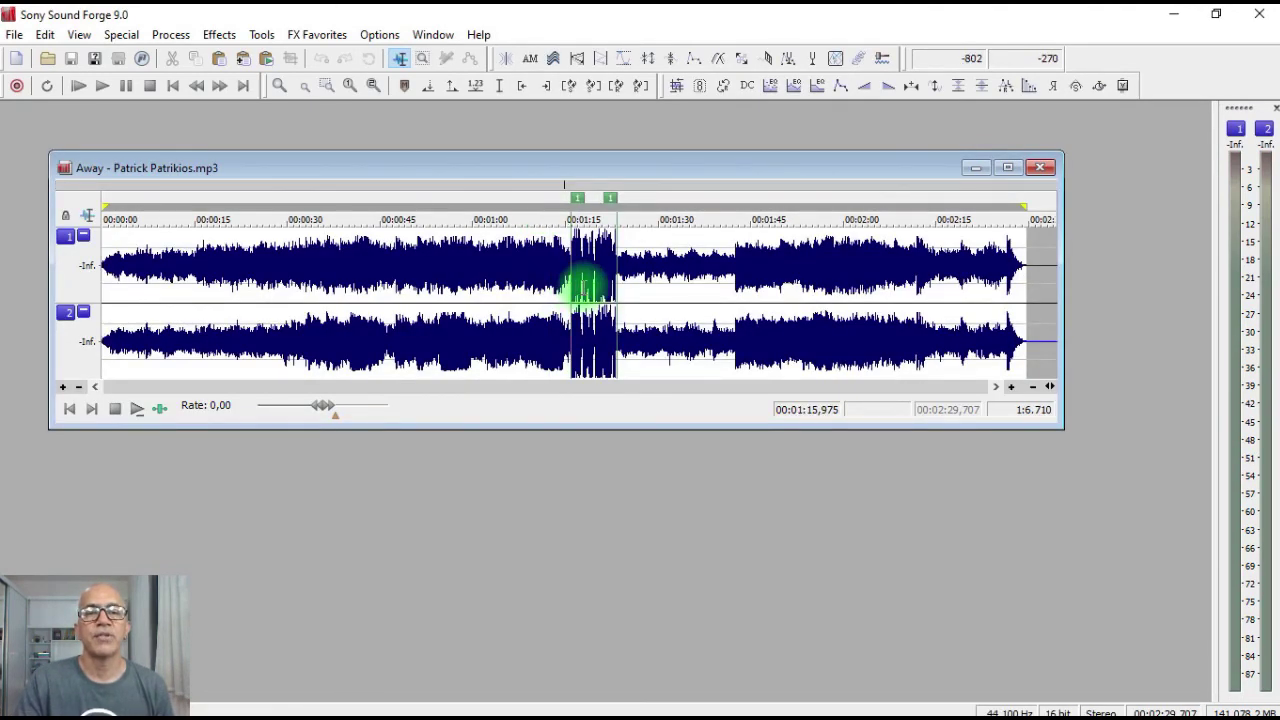
# Step: Play the reopened mix from about 00:01:15,975 to check the voice section, and close the file
pyautogui.press('space')
pyautogui.press('space')
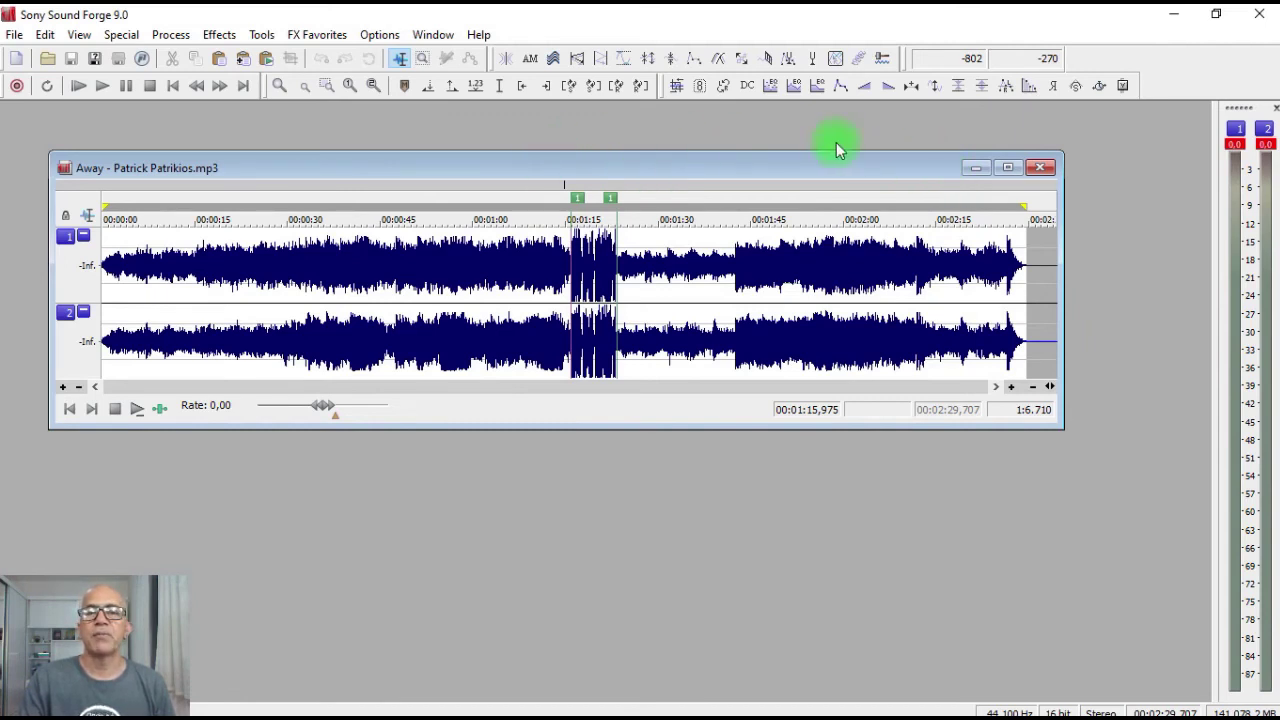
pyautogui.click(1040, 168)
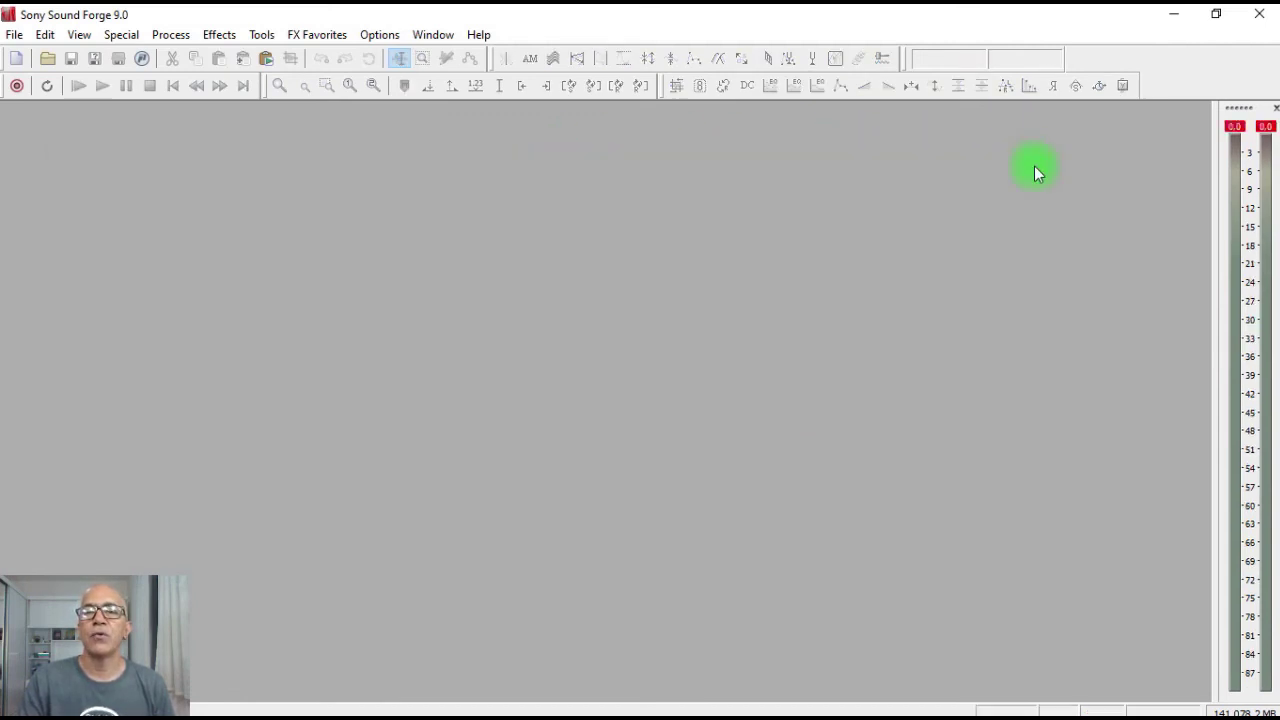